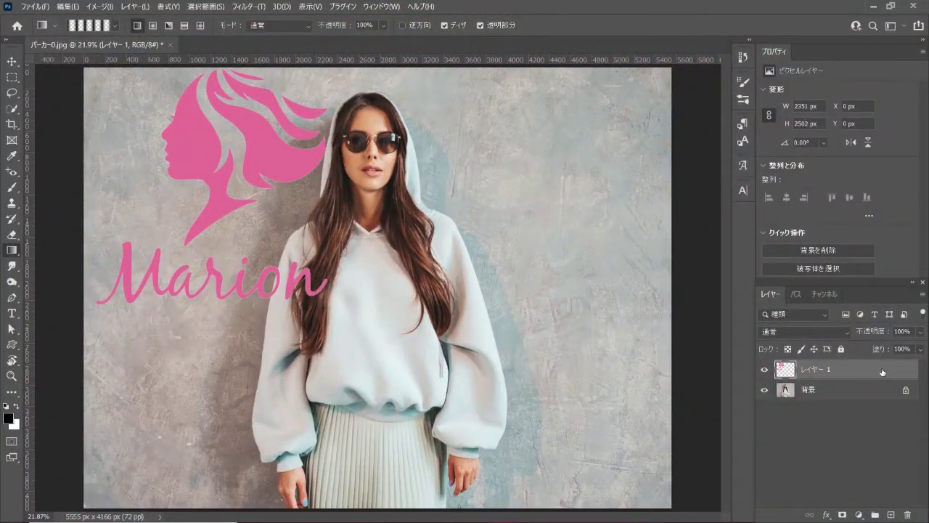
# Toggle the logo and model photo layers to inspect the logo alone on transparency.
pyautogui.click(765, 370)
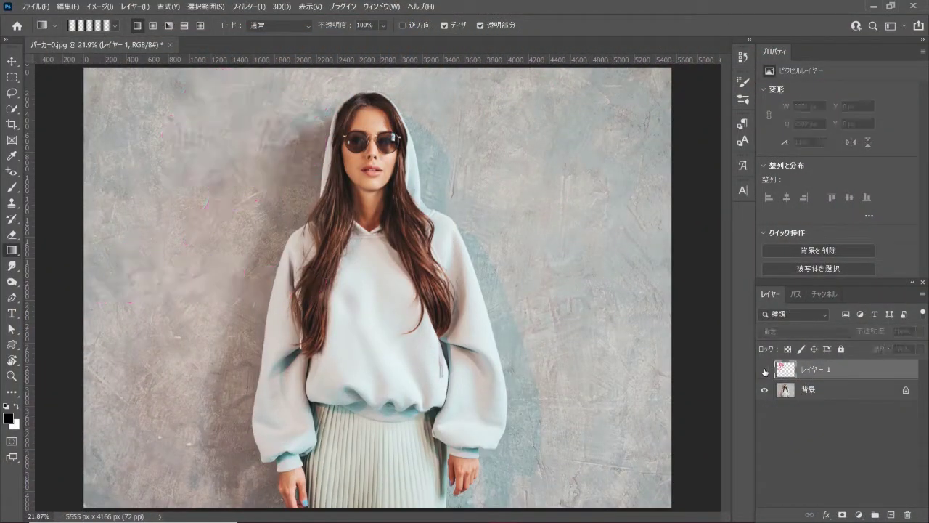
pyautogui.click(765, 392)
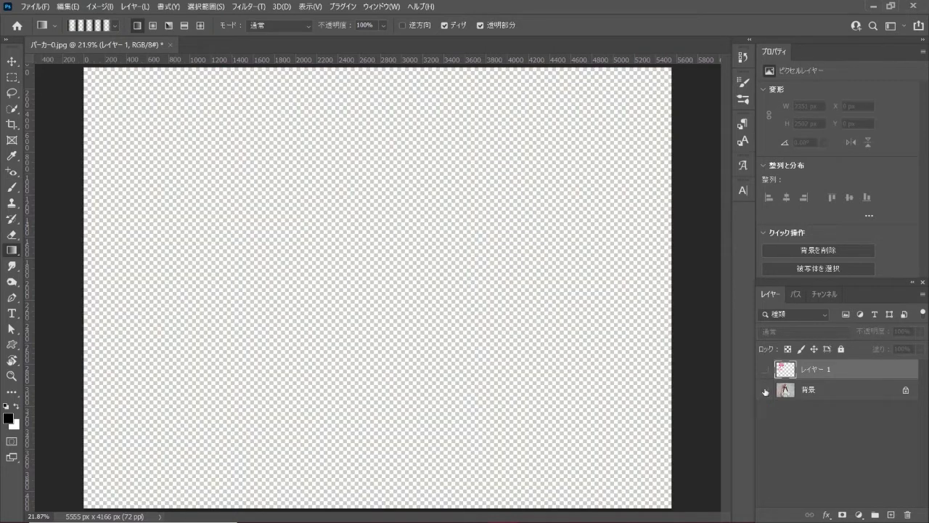
pyautogui.click(765, 370)
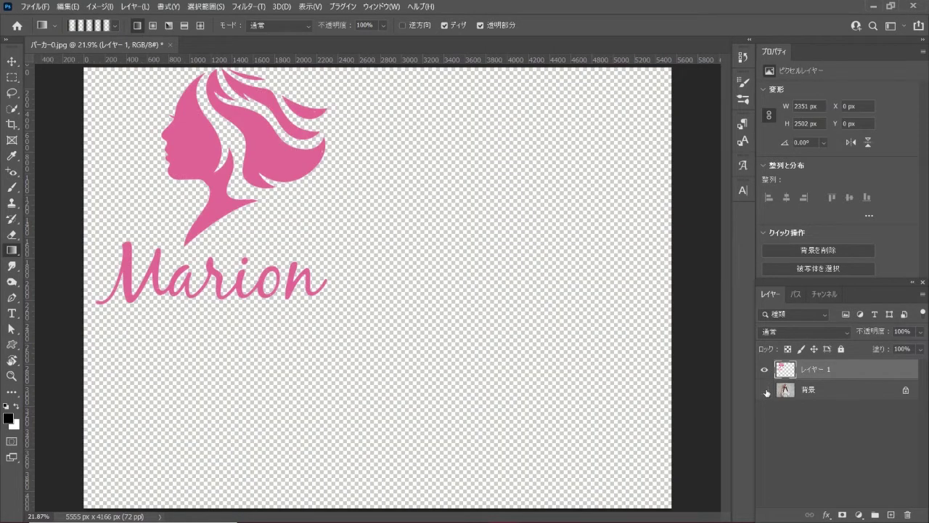
pyautogui.click(765, 390)
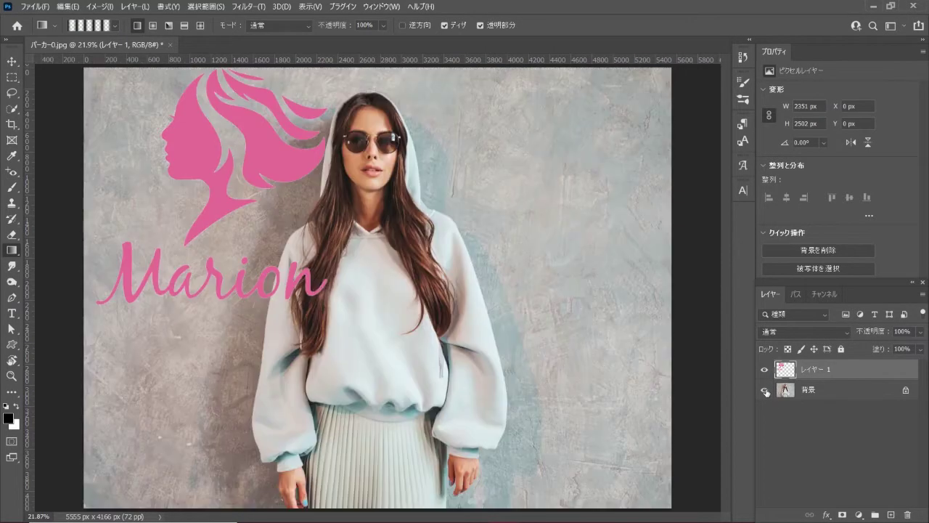
# Convert the logo layer to a smart object and move it onto the hoodie.
pyautogui.rightClick(873, 373)
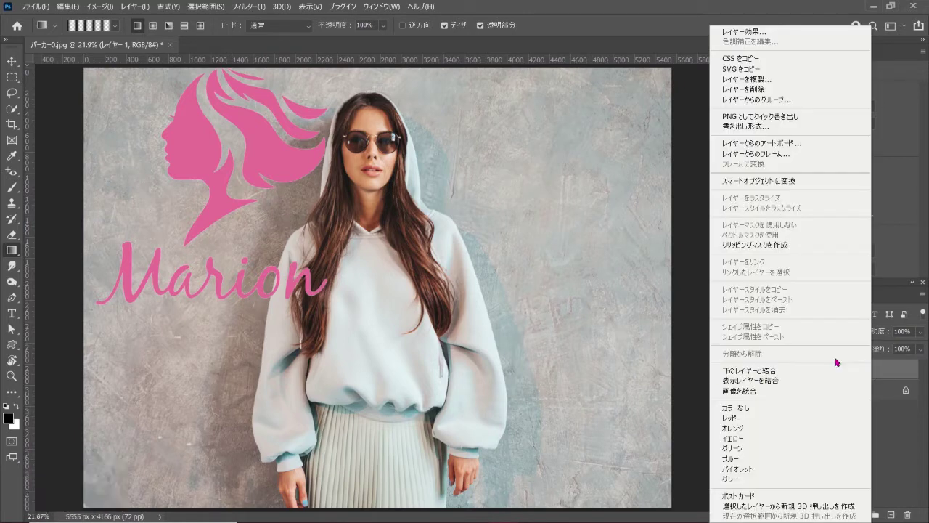
pyautogui.click(839, 181)
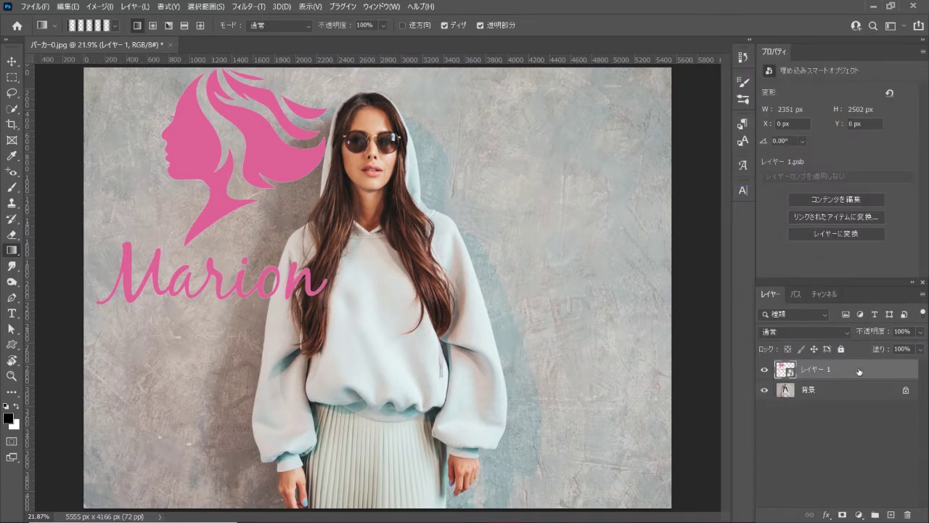
pyautogui.click(12, 61)
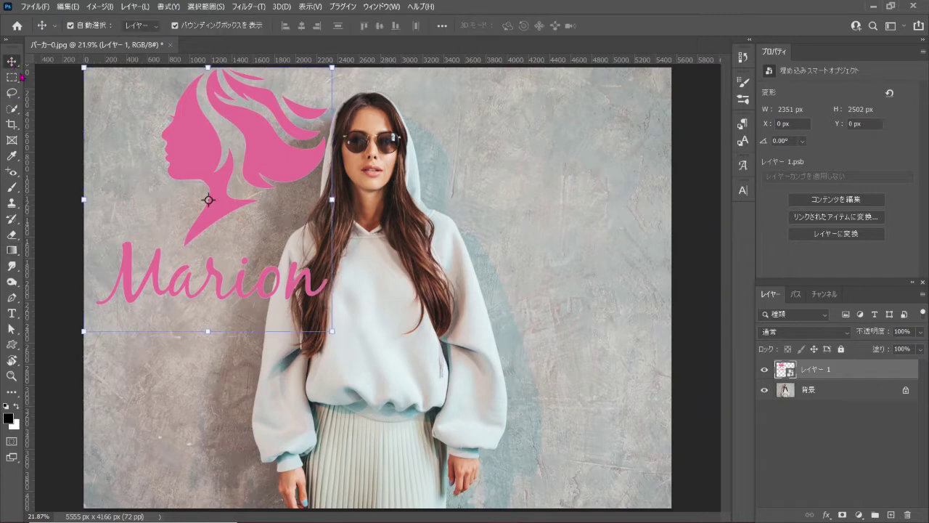
pyautogui.moveTo(204, 175); pyautogui.dragTo(364, 265)
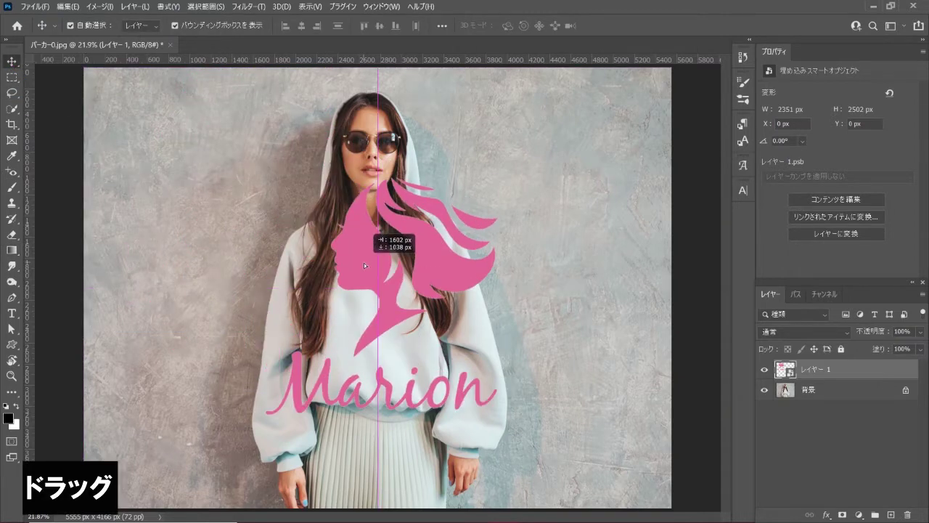
# Scale the logo to about 48%, tilt it −10.76°, and position it on the chest.
pyautogui.hotkey('ctrl', 't')
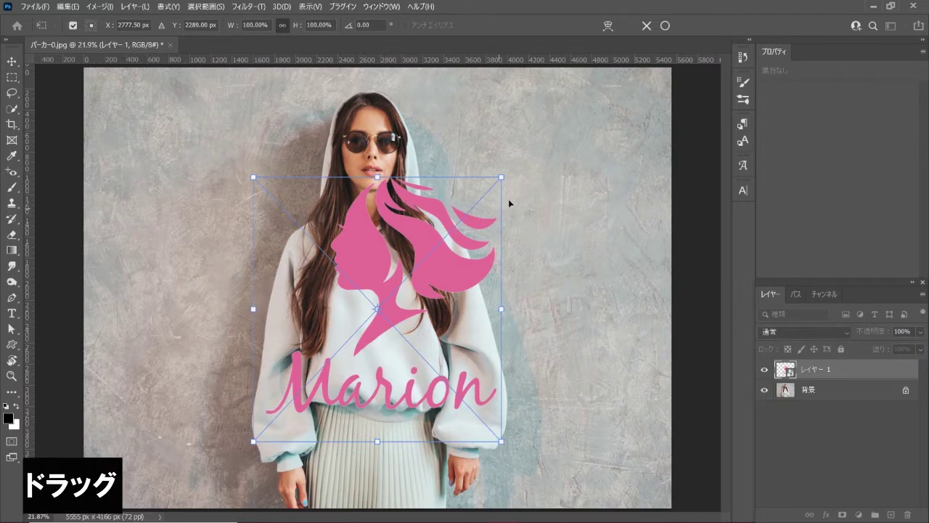
pyautogui.moveTo(504, 176); pyautogui.dragTo(381, 270)
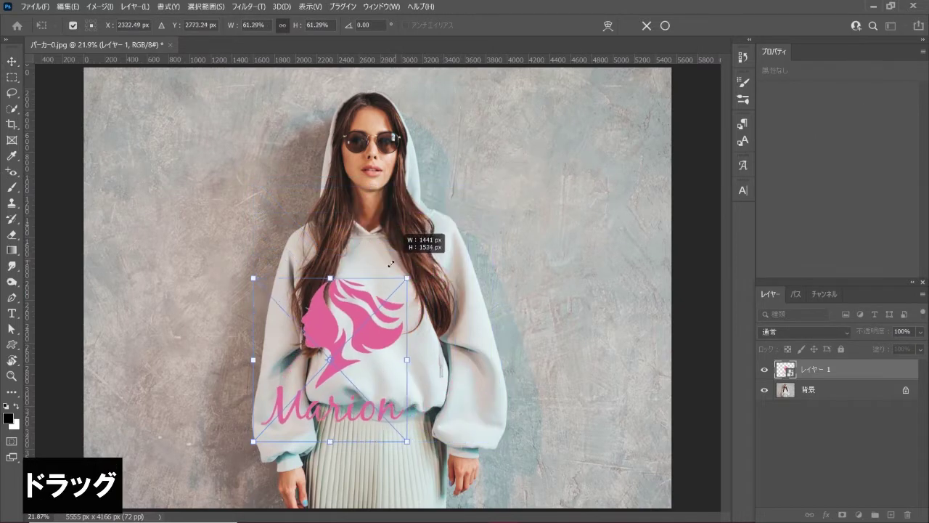
pyautogui.moveTo(370, 345); pyautogui.dragTo(397, 302)
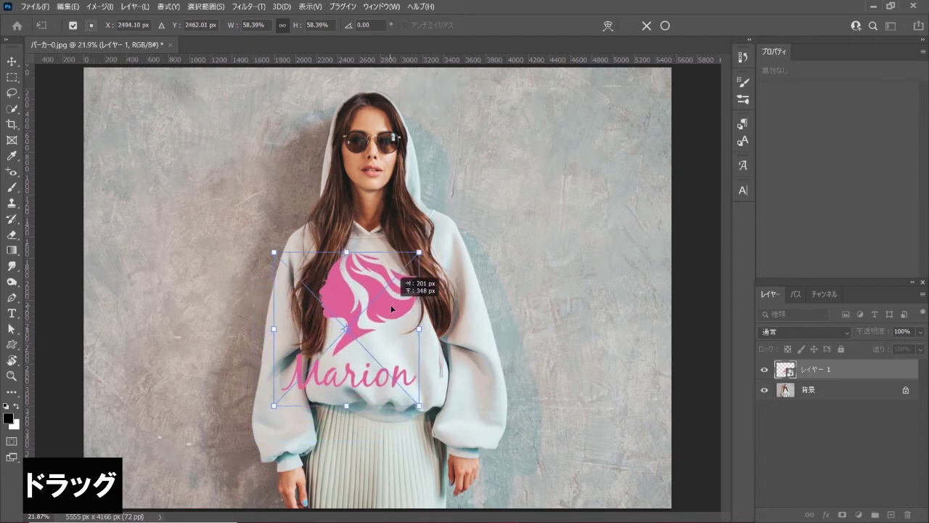
pyautogui.moveTo(279, 241); pyautogui.dragTo(266, 259)
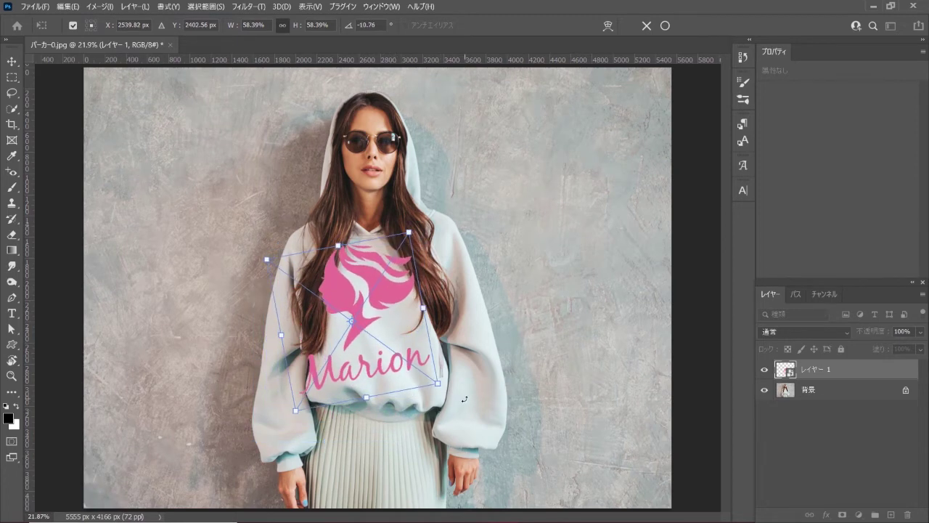
pyautogui.moveTo(354, 292); pyautogui.dragTo(367, 292)
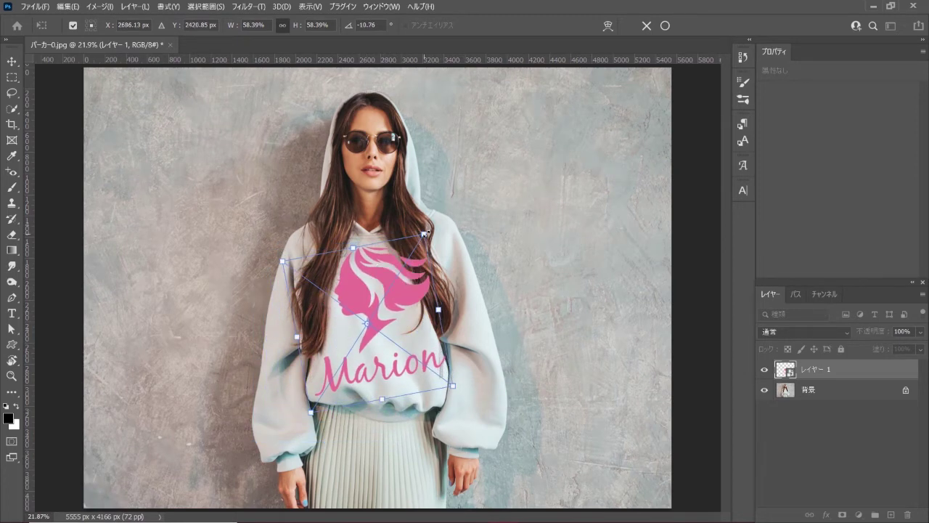
pyautogui.moveTo(426, 233); pyautogui.dragTo(410, 257)
pyautogui.moveTo(357, 319); pyautogui.dragTo(365, 303)
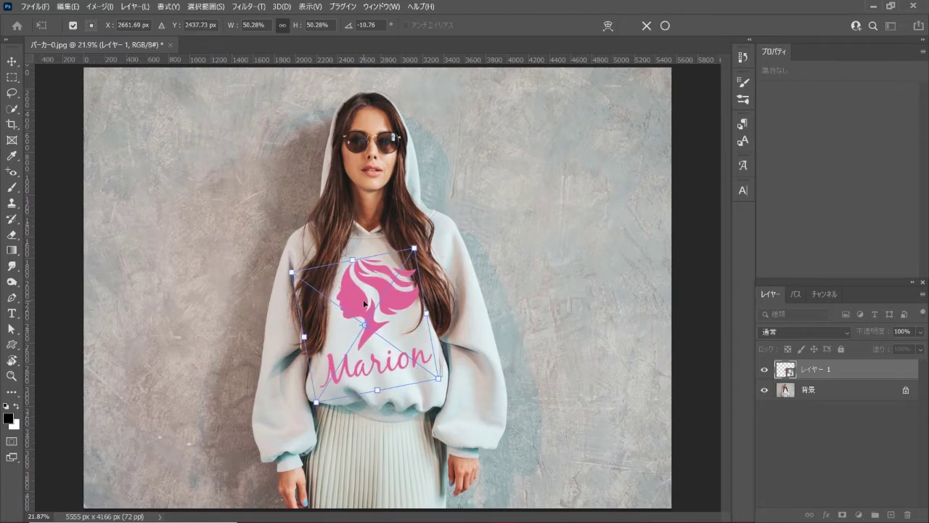
pyautogui.moveTo(414, 248); pyautogui.dragTo(411, 251)
pyautogui.moveTo(363, 291); pyautogui.dragTo(364, 296)
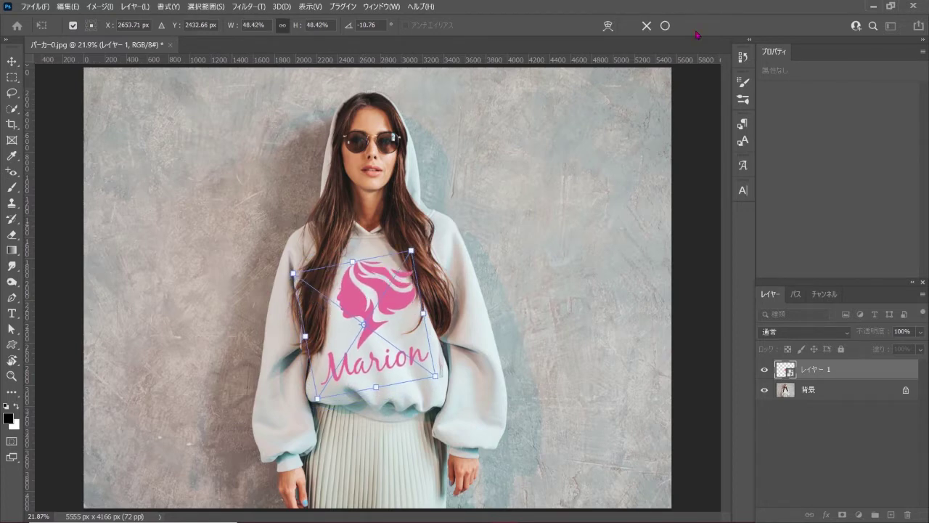
pyautogui.click(665, 25)
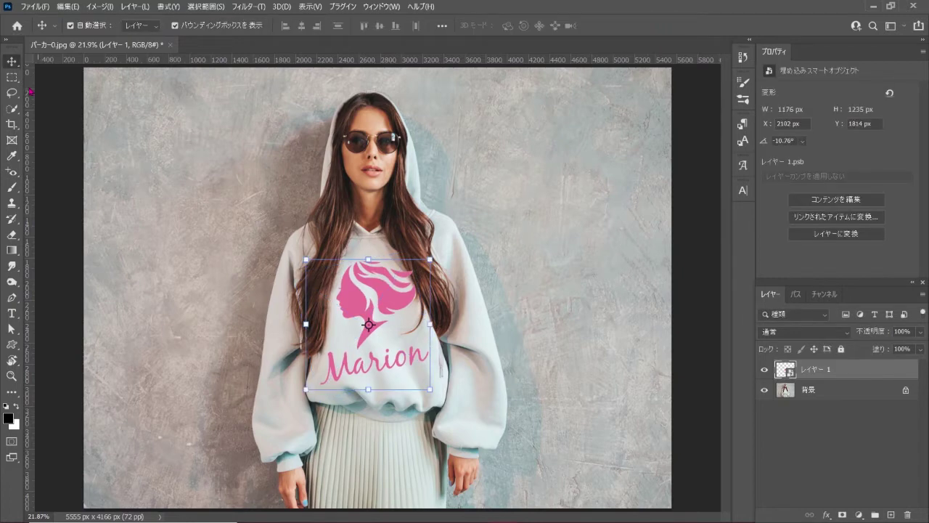
# Set the logo layer's blend mode to Multiply (乗算), then select the 背景 layer.
pyautogui.click(11, 77)
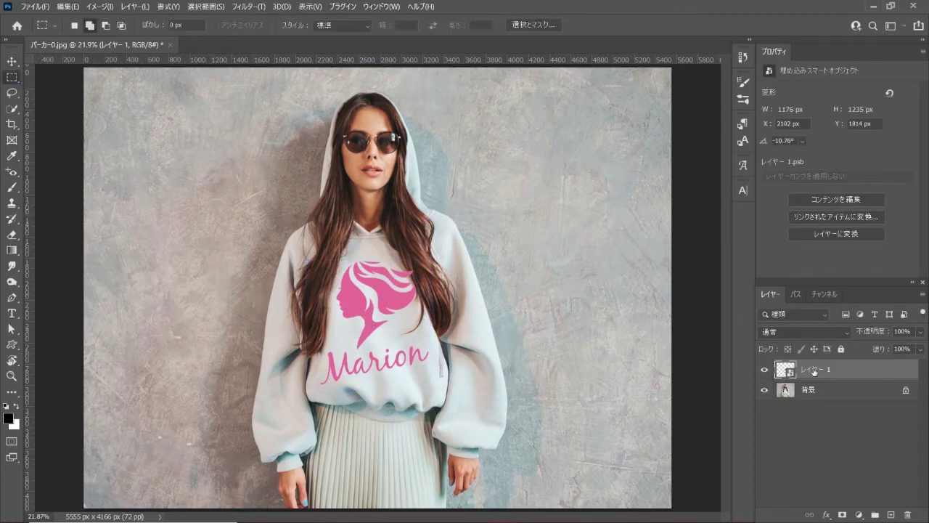
pyautogui.click(806, 332)
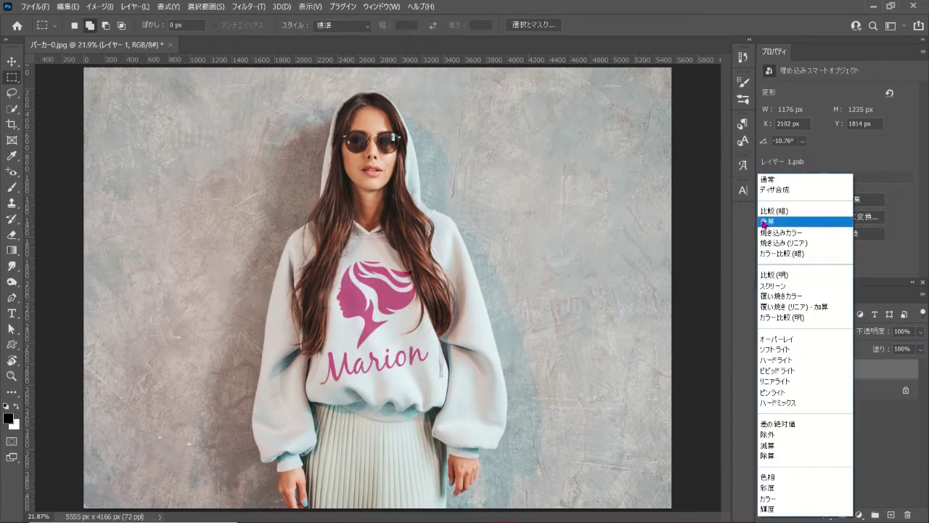
pyautogui.click(822, 221)
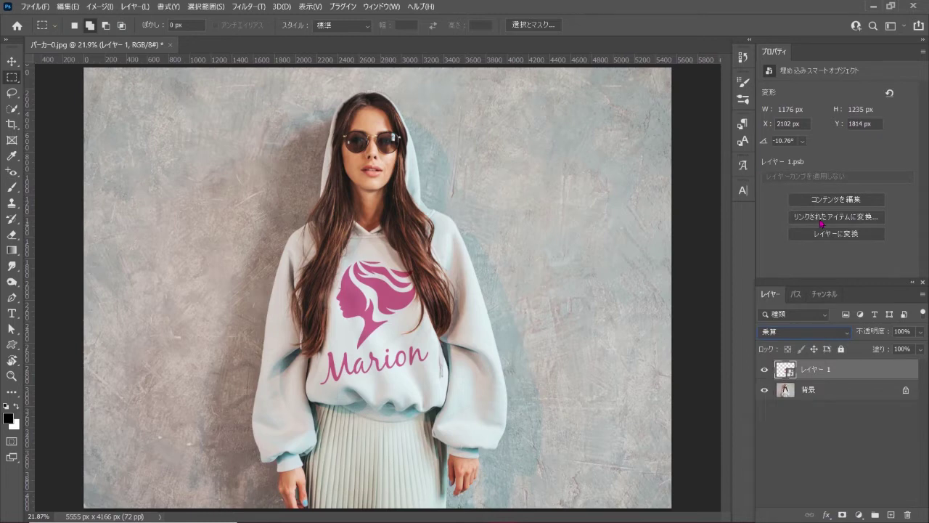
pyautogui.click(833, 392)
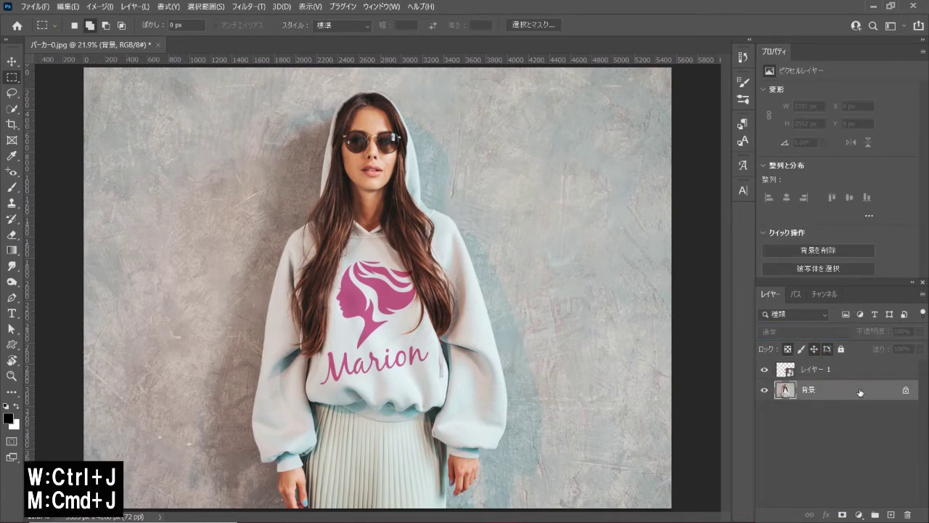
# Duplicate the background, hide the logo, and apply Levels with input values 143 and 240.
pyautogui.hotkey('ctrl', 'j')
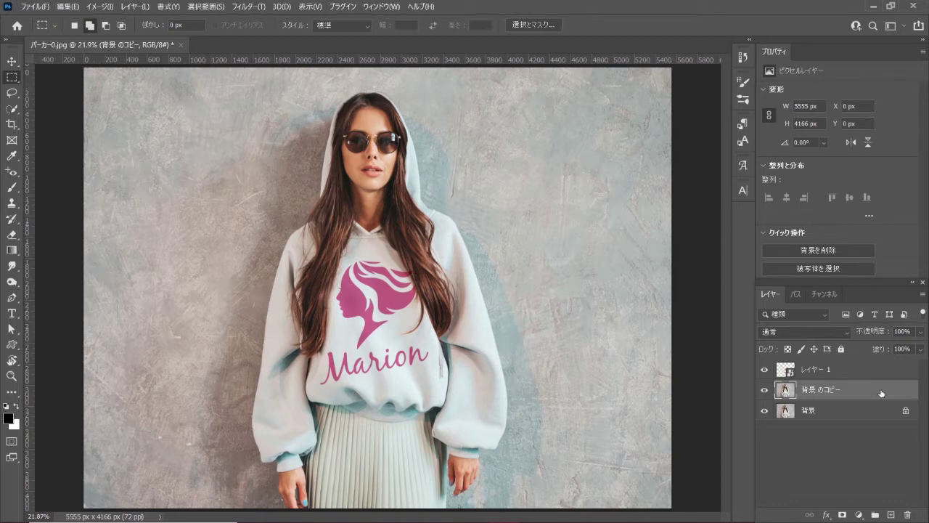
pyautogui.click(764, 370)
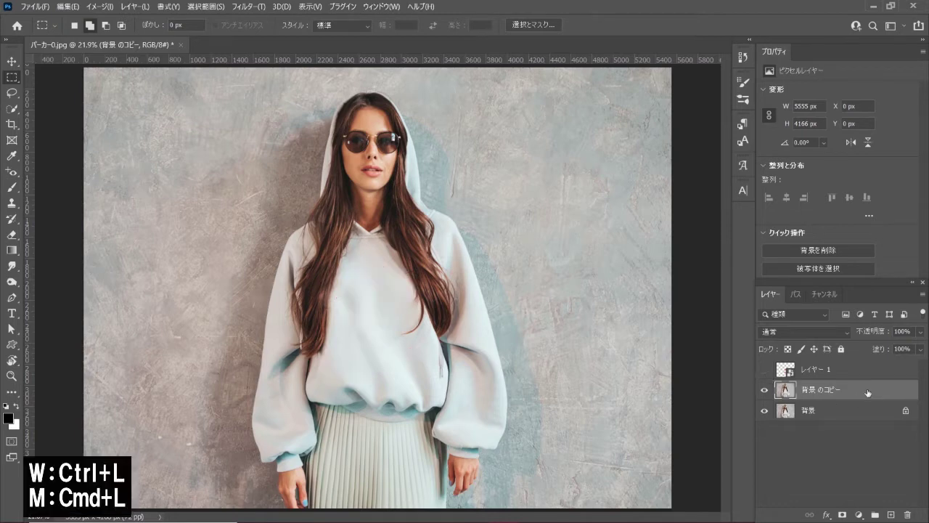
pyautogui.hotkey('ctrl', 'l')
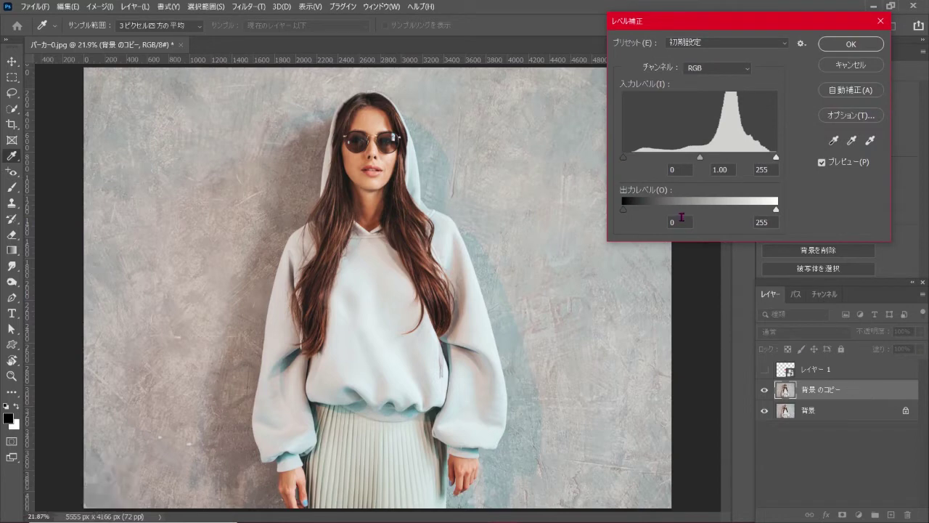
pyautogui.moveTo(624, 161); pyautogui.dragTo(711, 159)
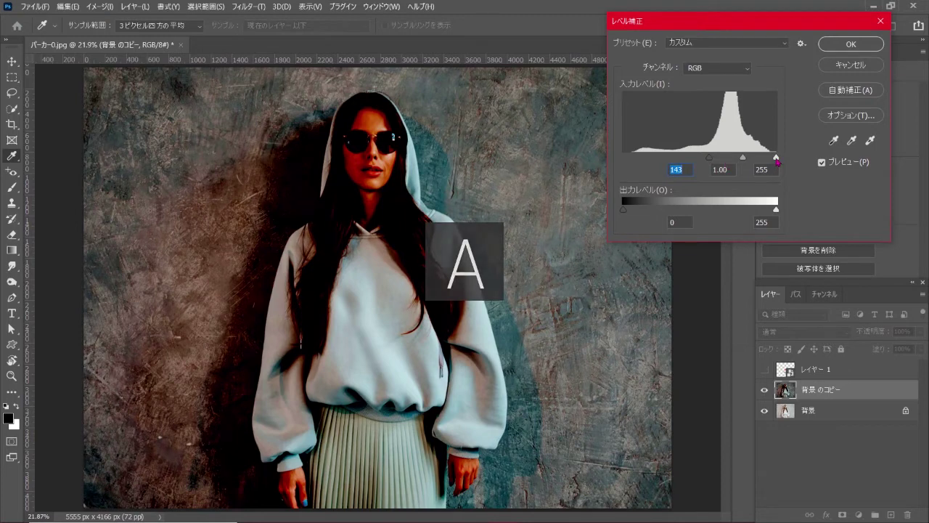
pyautogui.moveTo(778, 159); pyautogui.dragTo(768, 158)
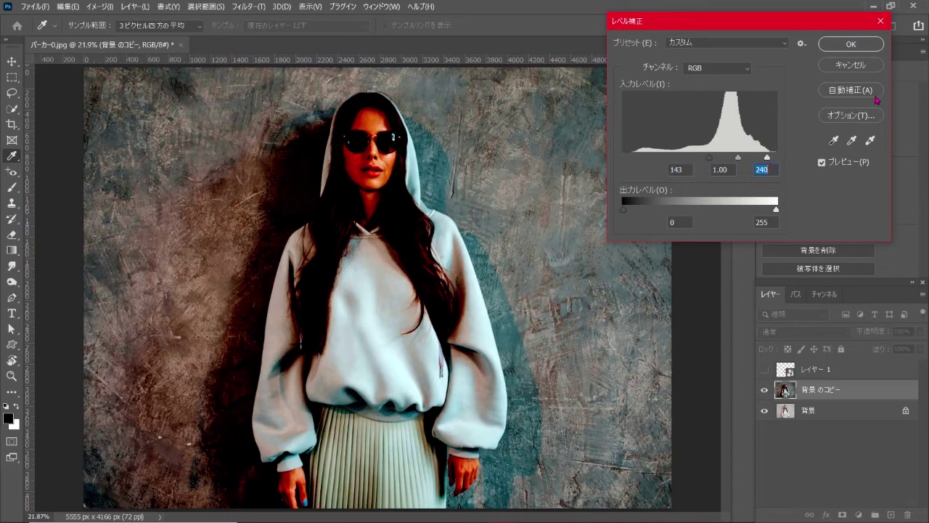
pyautogui.click(849, 45)
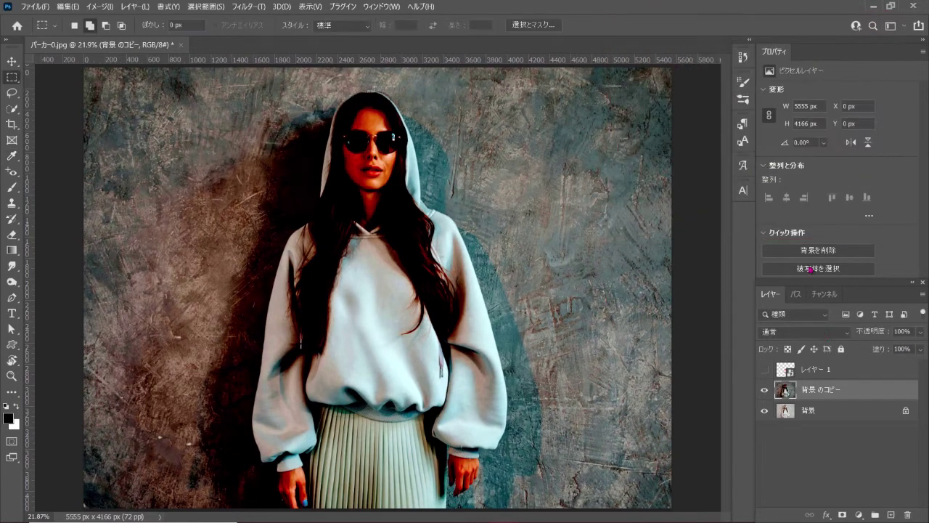
# Duplicate the 背景 のコピー layer into a new document named パーカー1.
pyautogui.rightClick(864, 394)
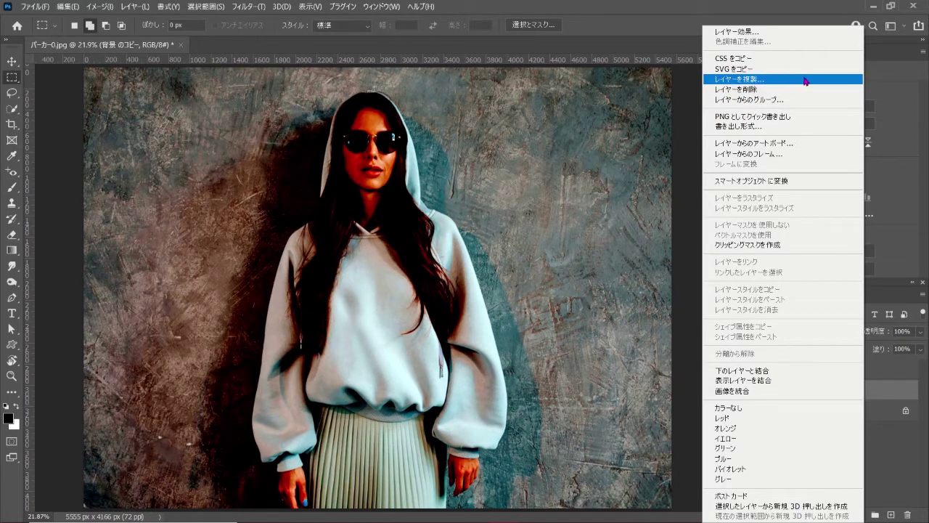
pyautogui.click(822, 79)
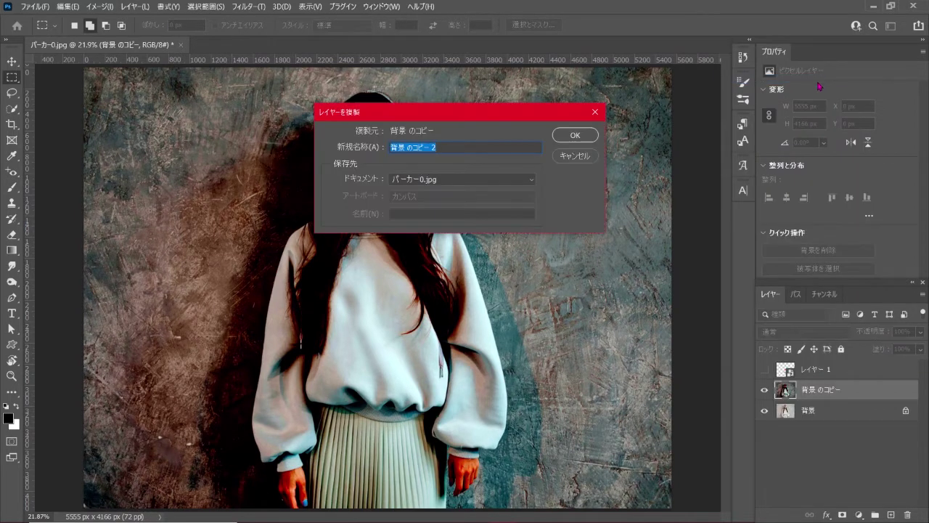
pyautogui.click(467, 184)
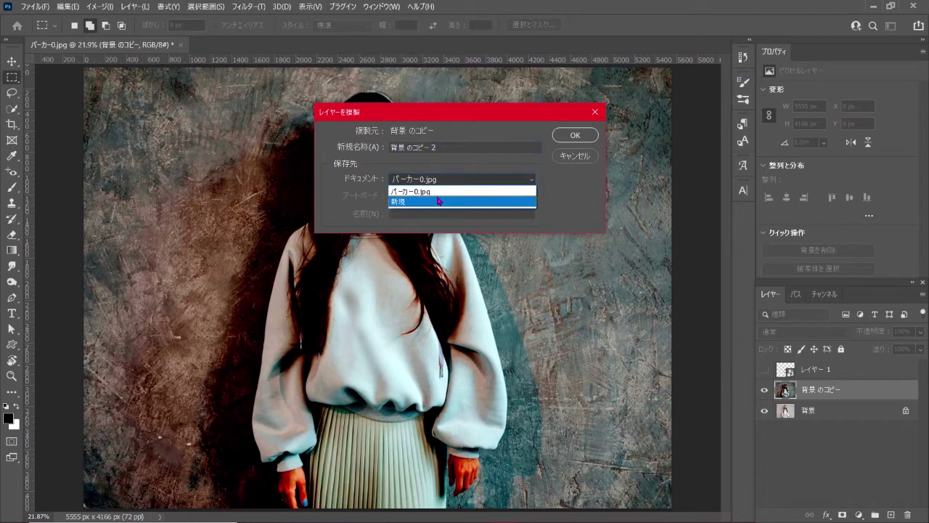
pyautogui.click(470, 203)
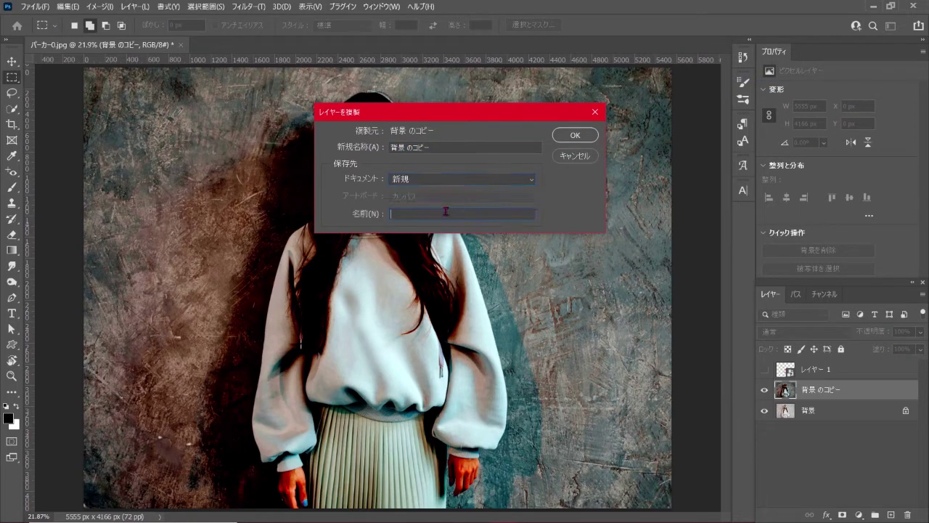
pyautogui.press('Zenkaku_Hankaku')
pyautogui.write('p')
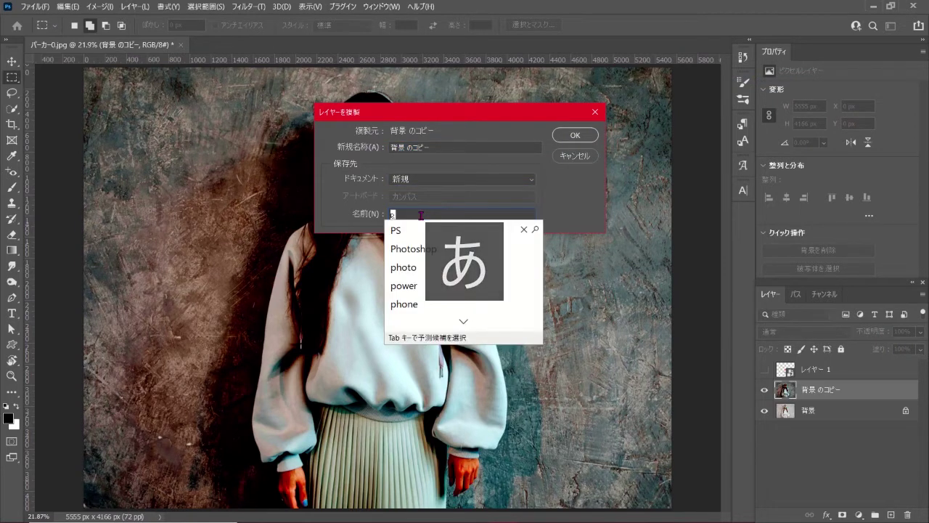
pyautogui.write('a')
pyautogui.click(418, 230)
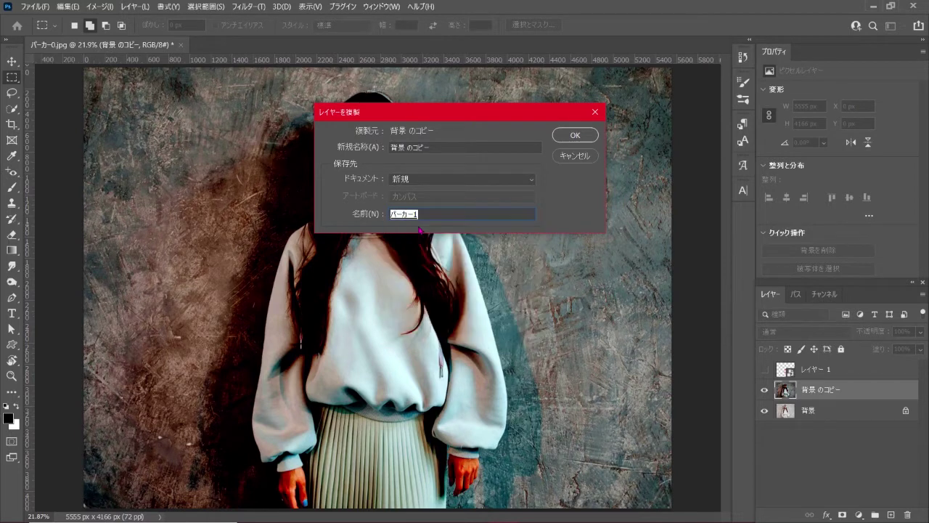
pyautogui.click(575, 136)
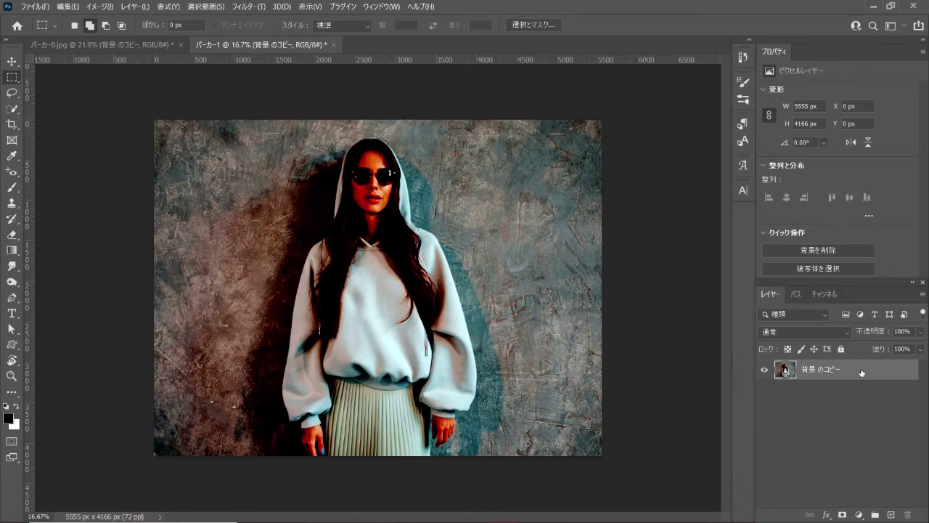
# Save パーカー1 as a PSD on the desktop, then close its tab.
pyautogui.click(39, 11)
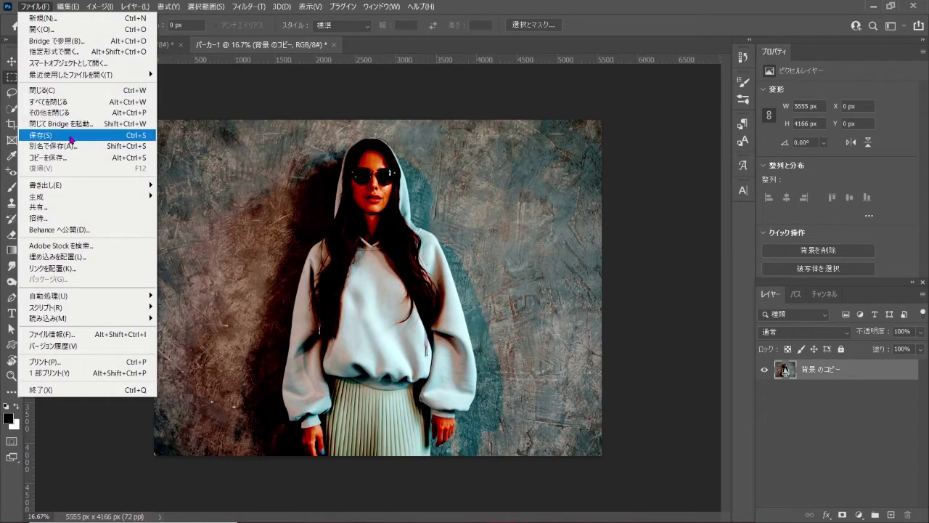
pyautogui.click(100, 138)
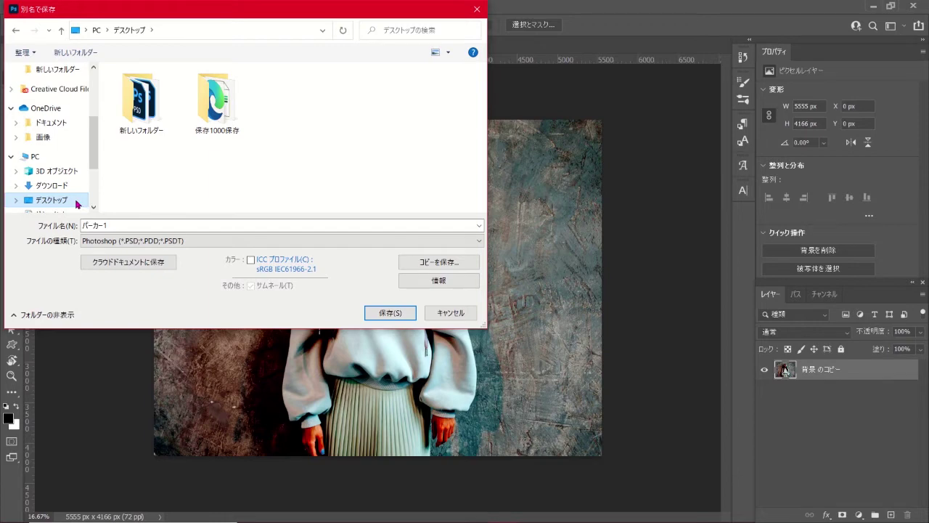
pyautogui.click(386, 314)
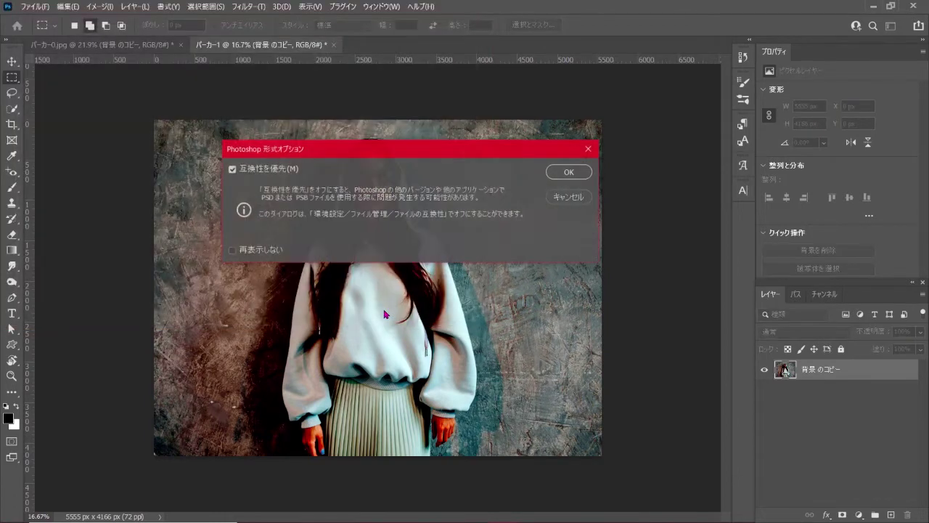
pyautogui.click(576, 172)
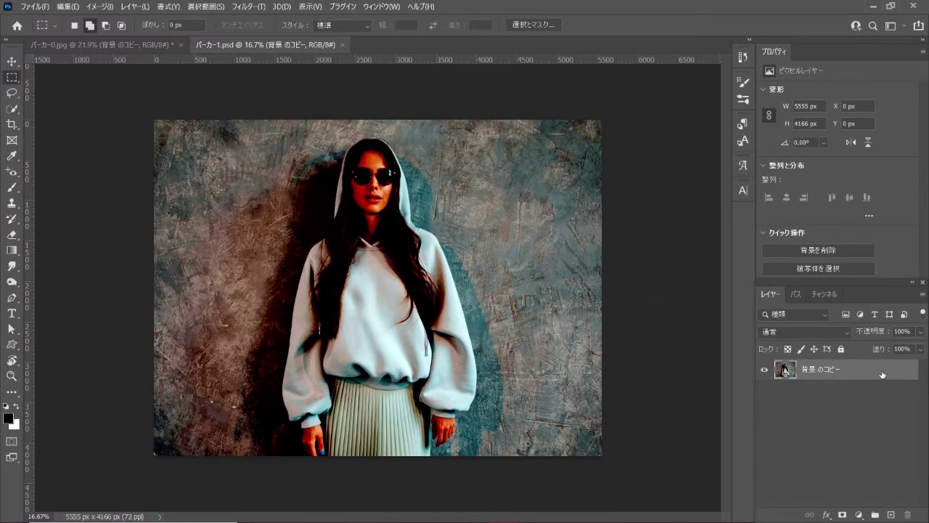
pyautogui.click(345, 46)
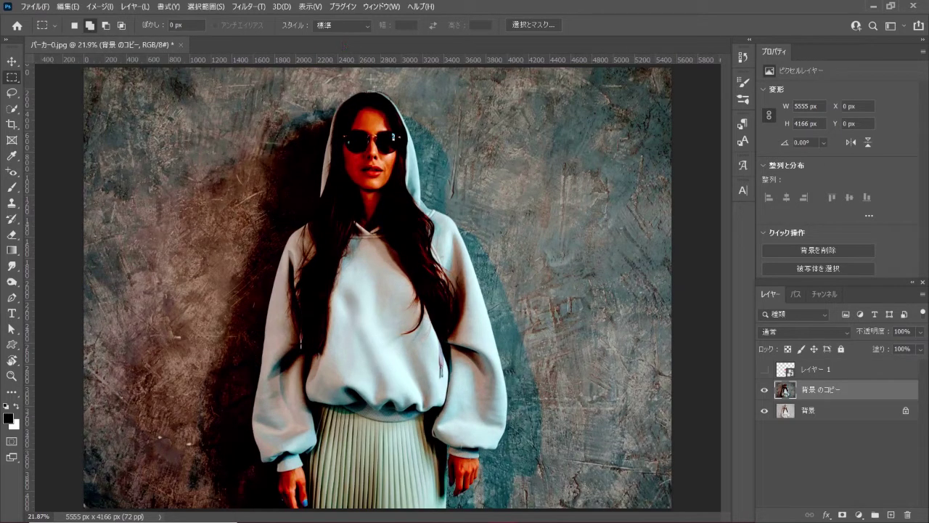
# Delete the 背景 のコピー layer, then show and select the Marion logo layer.
pyautogui.press('Delete')
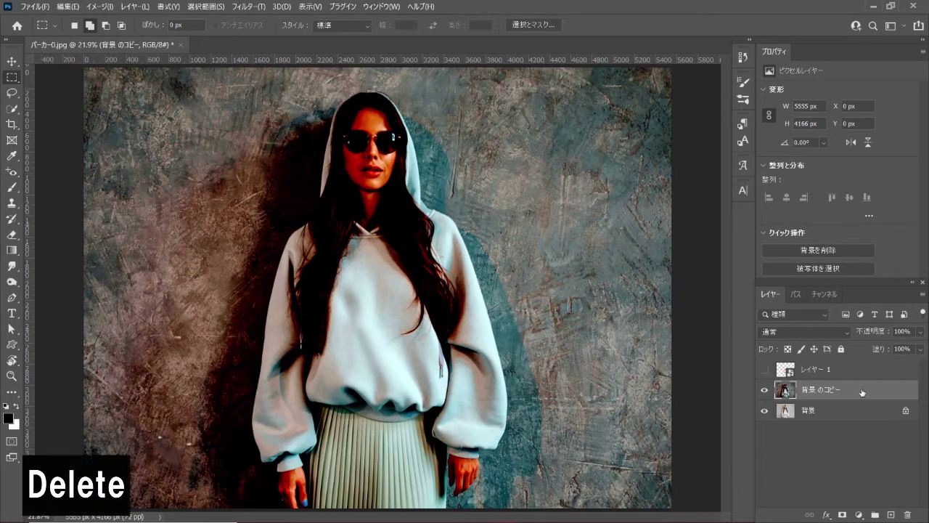
pyautogui.moveTo(862, 392); pyautogui.dragTo(910, 515)
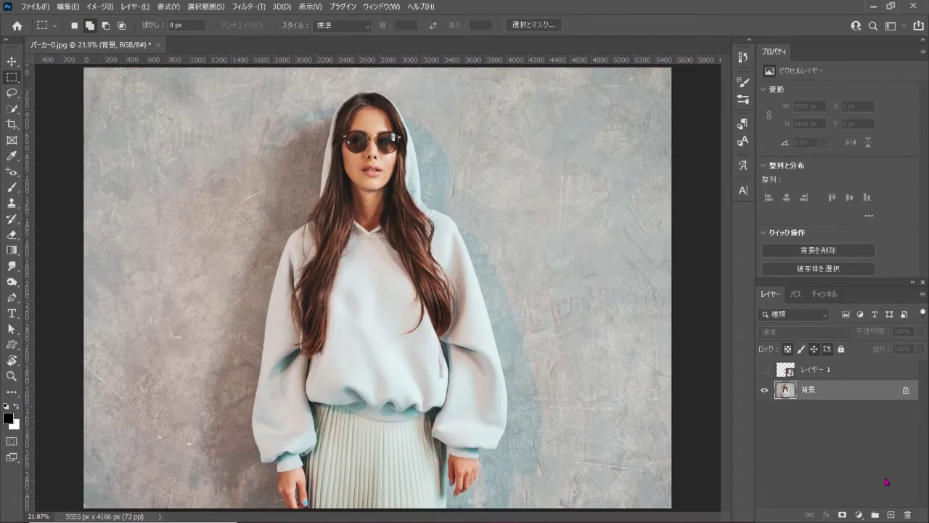
pyautogui.click(763, 369)
pyautogui.click(835, 369)
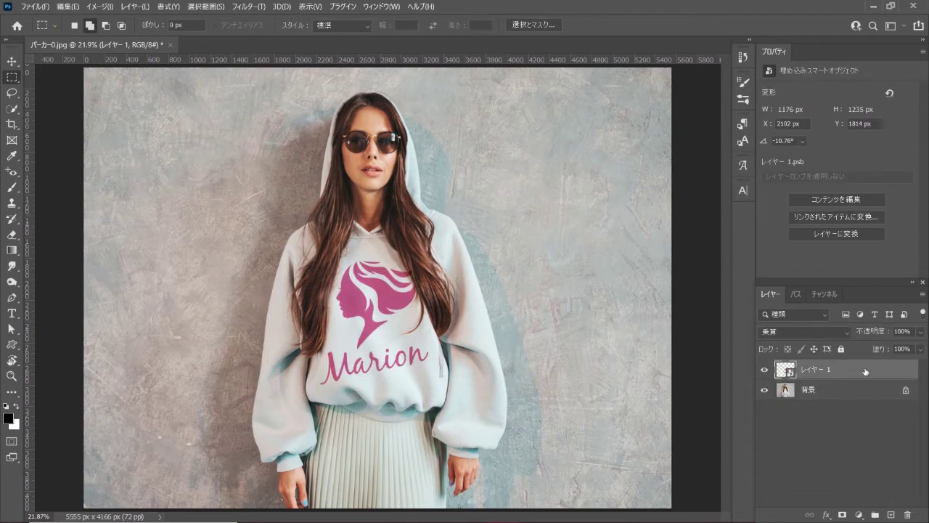
# Apply Displace at scale 10/10 to the logo using パーカー1.psd as the map.
pyautogui.click(249, 7)
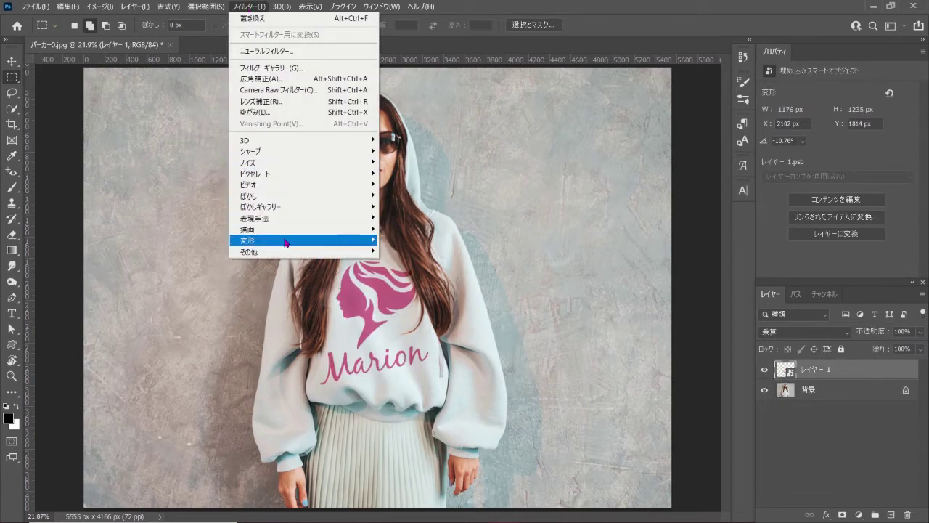
pyautogui.moveTo(250, 240)
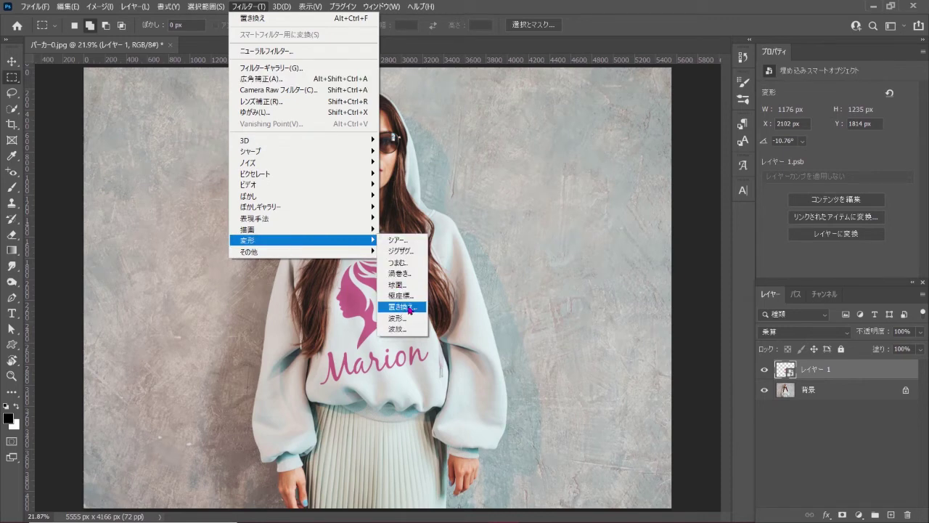
pyautogui.click(415, 307)
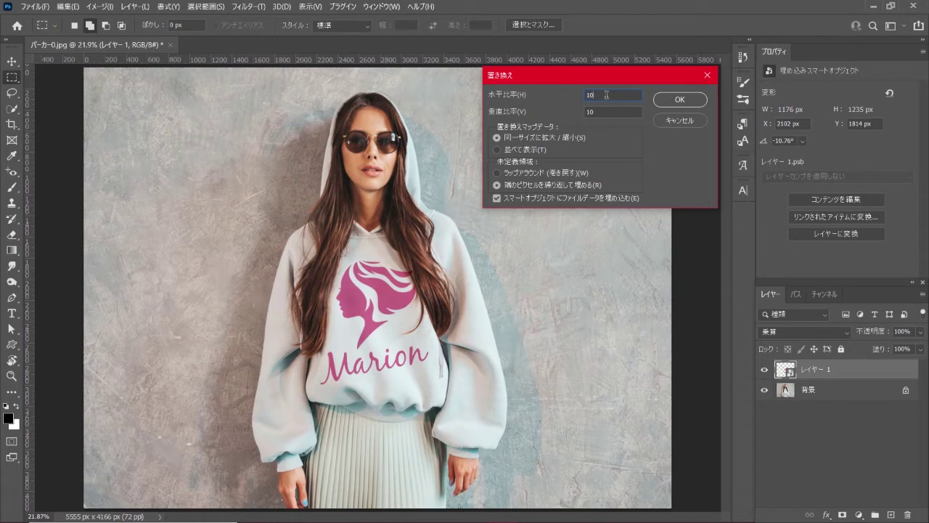
pyautogui.click(680, 101)
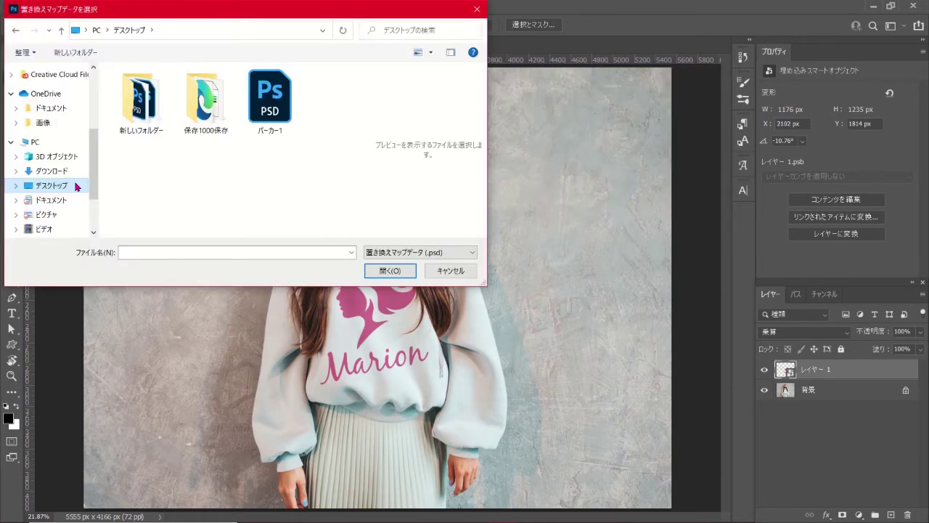
pyautogui.click(285, 140)
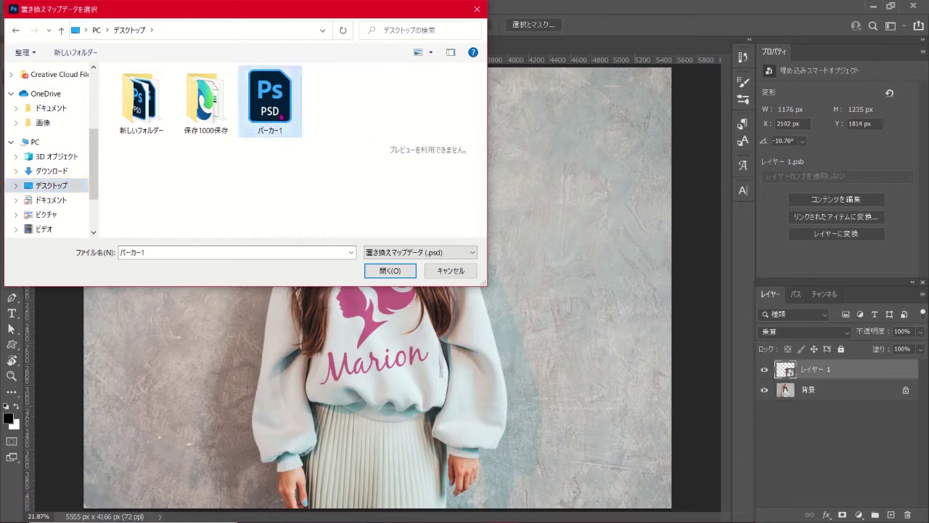
pyautogui.click(392, 270)
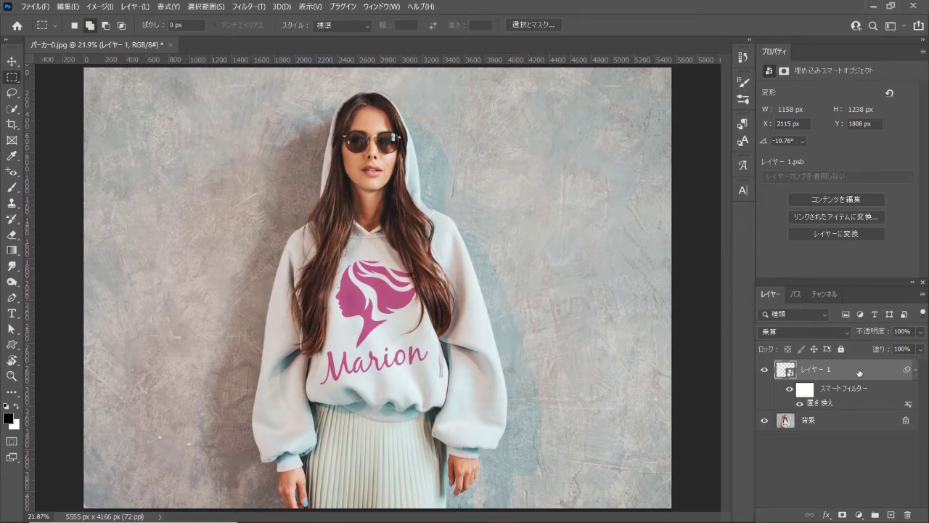
# Open the logo's smart object and choose the オレンジ_04 pink-to-red gradient preset.
pyautogui.doubleClick(786, 370)
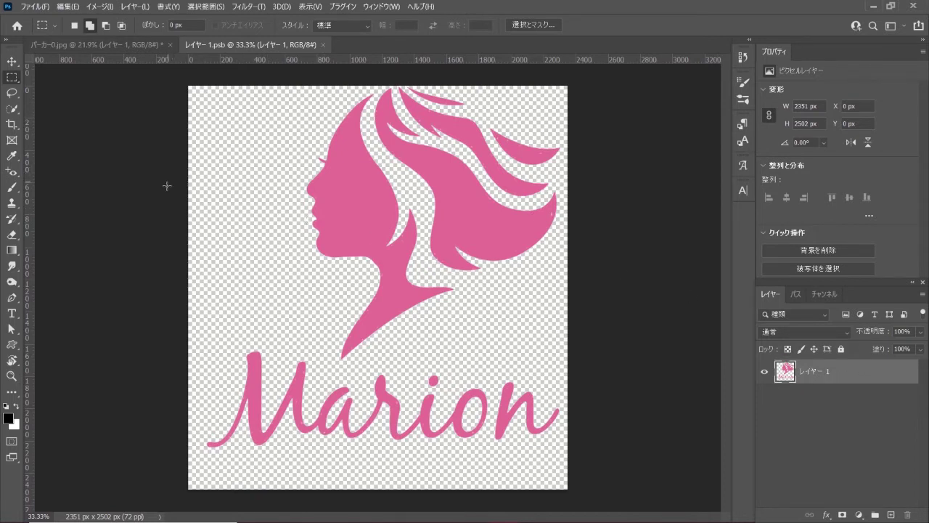
pyautogui.click(13, 251)
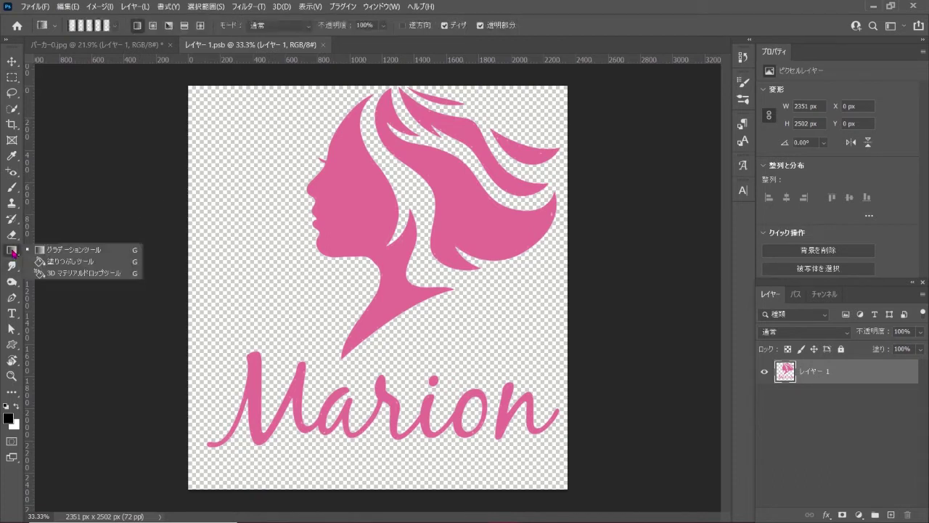
pyautogui.click(111, 251)
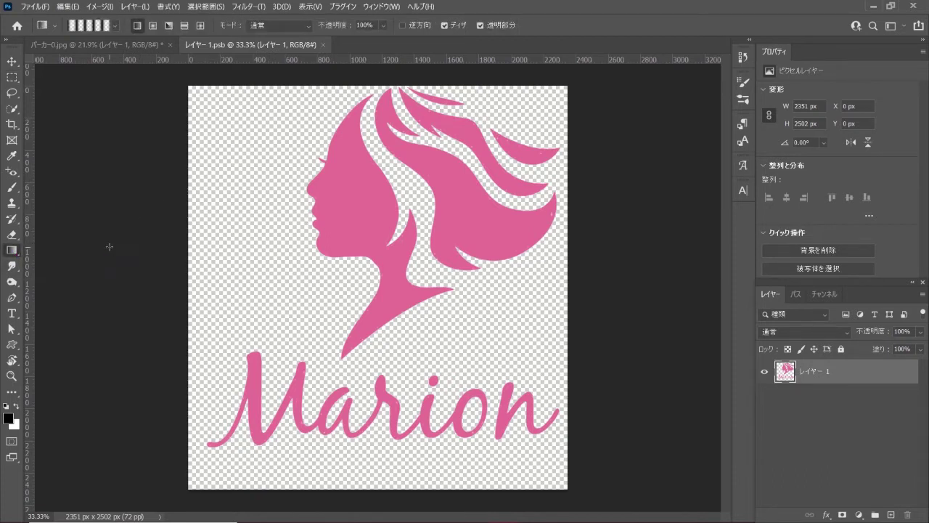
pyautogui.click(87, 26)
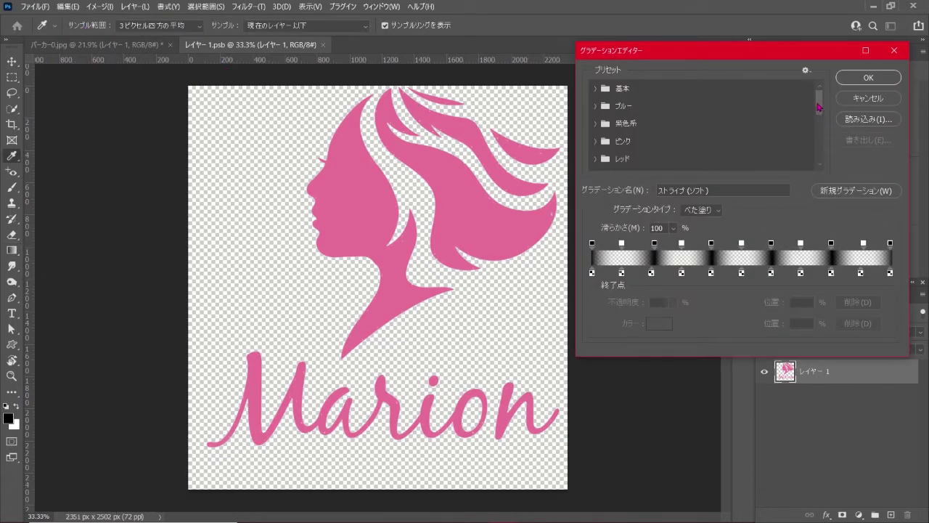
pyautogui.moveTo(820, 107); pyautogui.dragTo(823, 119)
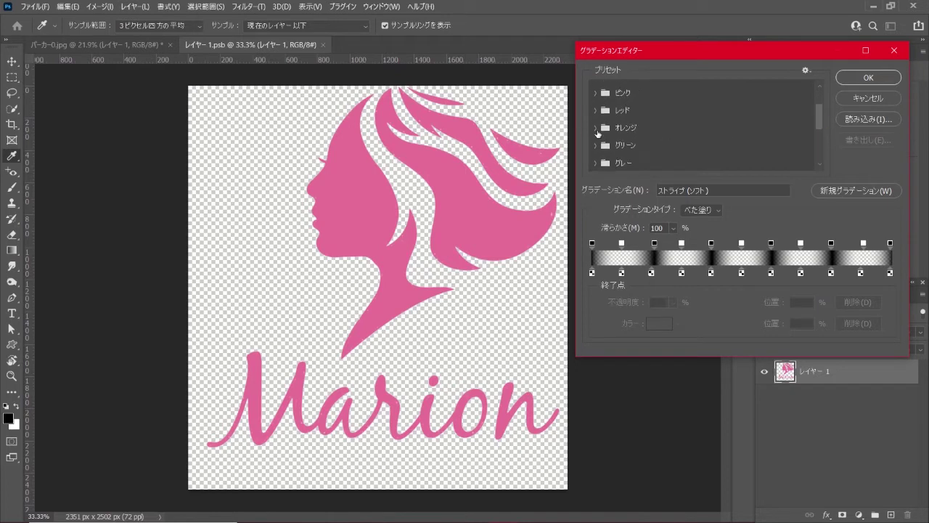
pyautogui.click(596, 129)
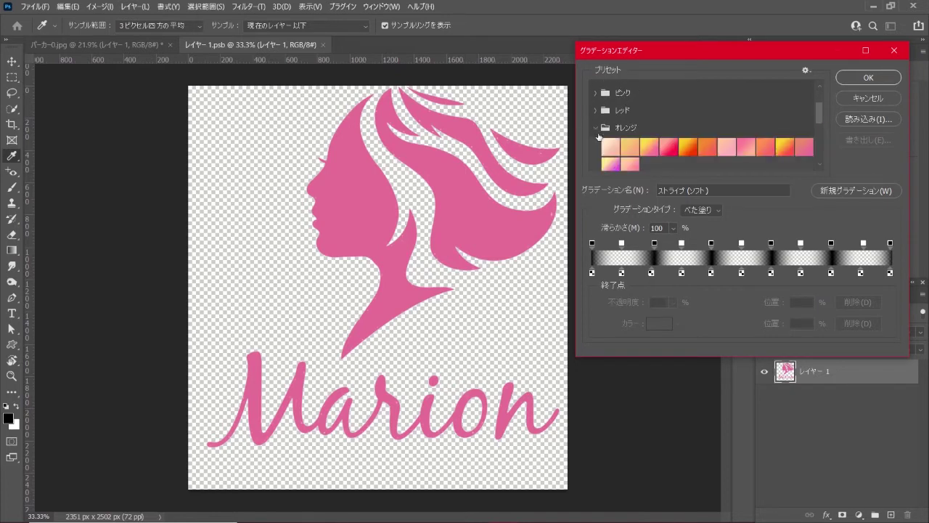
pyautogui.click(669, 147)
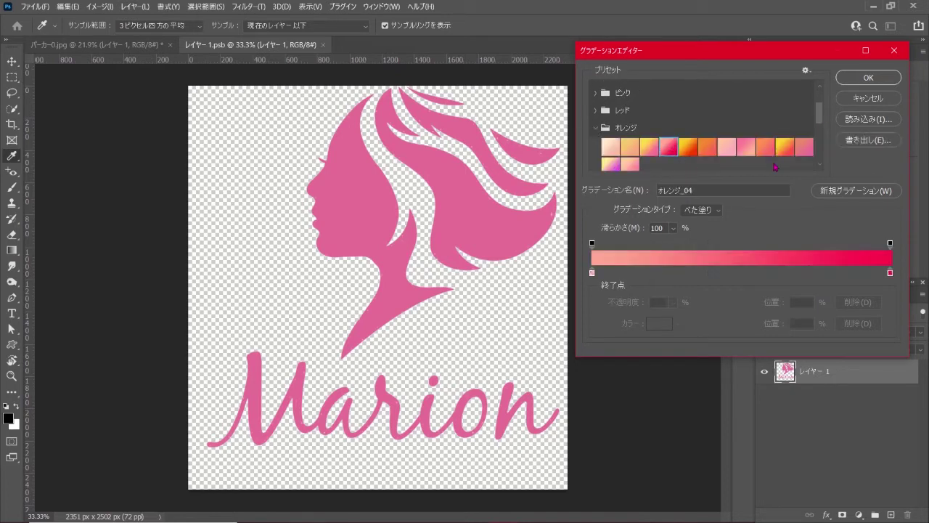
pyautogui.click(862, 81)
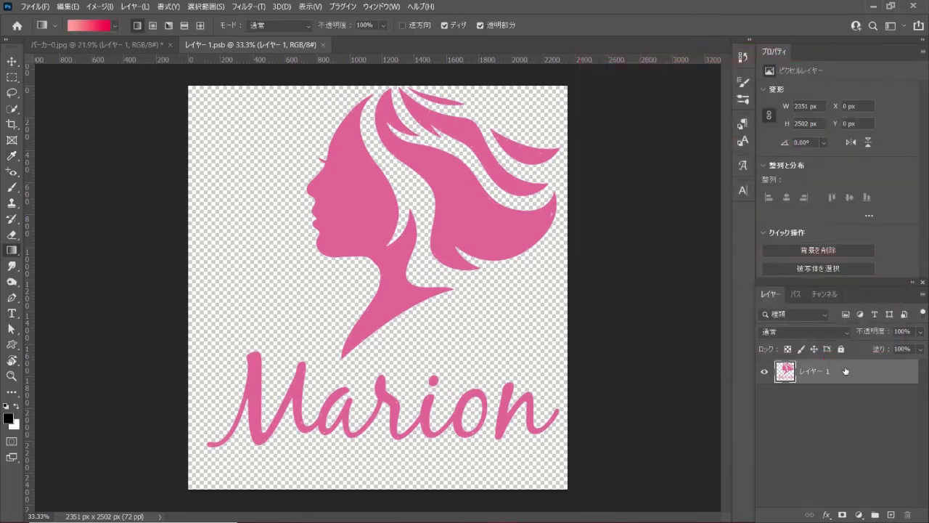
# Fill the logo shape with a left-to-right pink-to-red gradient, deselect, and save.
pyautogui.keyDown('ctrl'); pyautogui.click(787, 370); pyautogui.keyUp('ctrl')
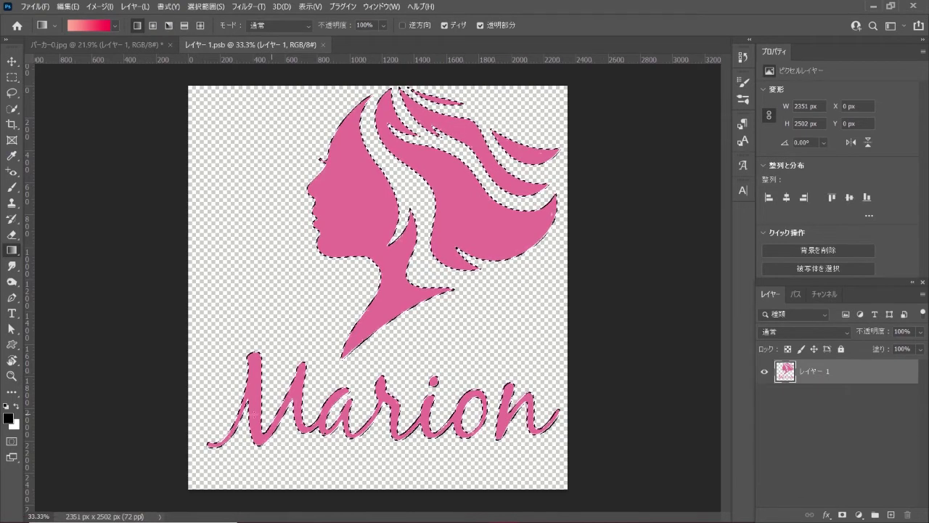
pyautogui.moveTo(161, 410); pyautogui.dragTo(596, 416)
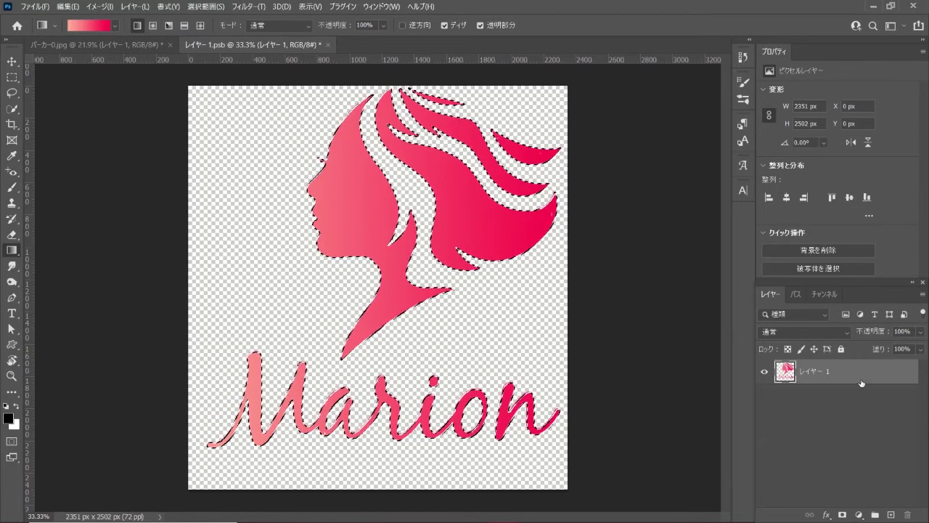
pyautogui.hotkey('ctrl', 'd')
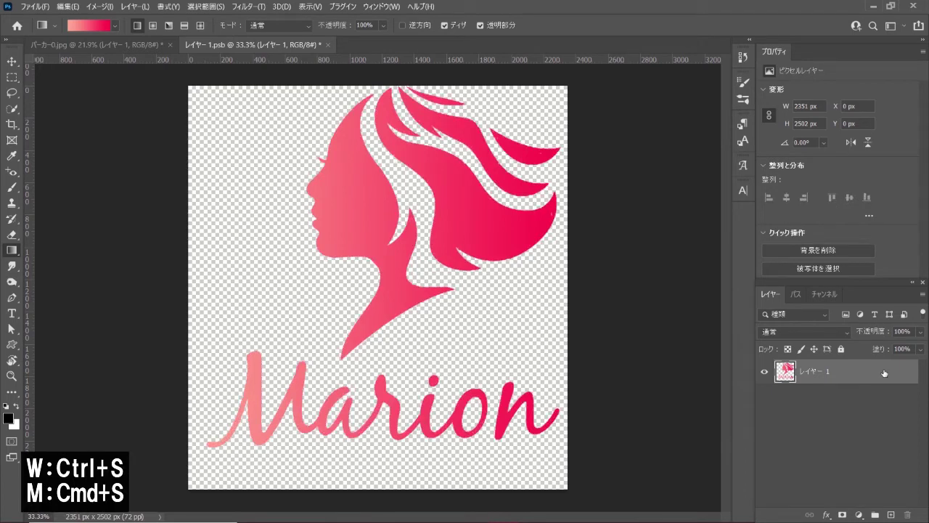
pyautogui.hotkey('ctrl', 's')
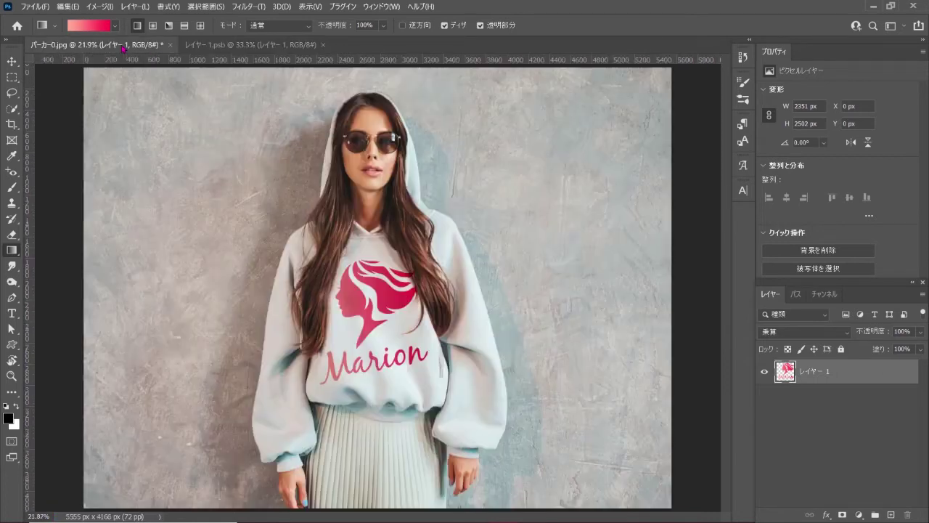
# Preview the pink logo on the hoodie, then pick the 特殊効果 ストライプ (ソフト) gradient.
pyautogui.click(124, 45)
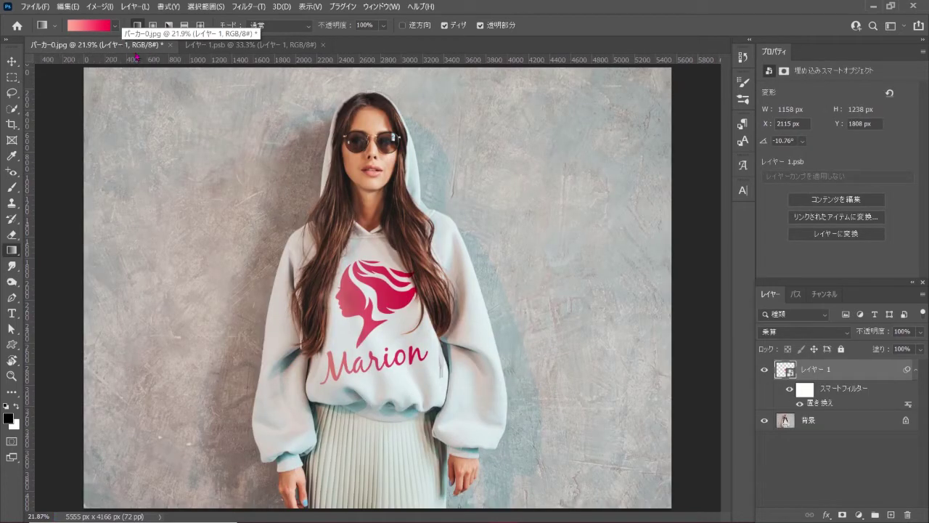
pyautogui.click(245, 46)
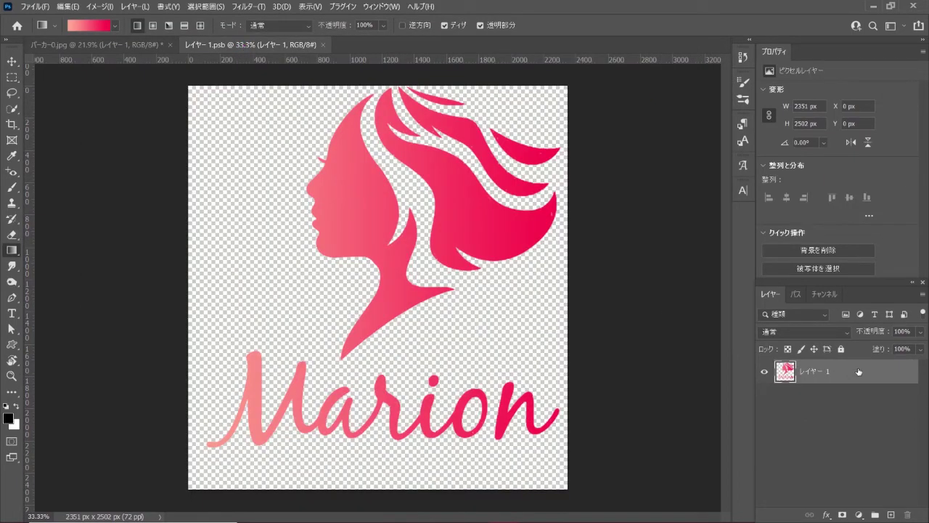
pyautogui.click(89, 26)
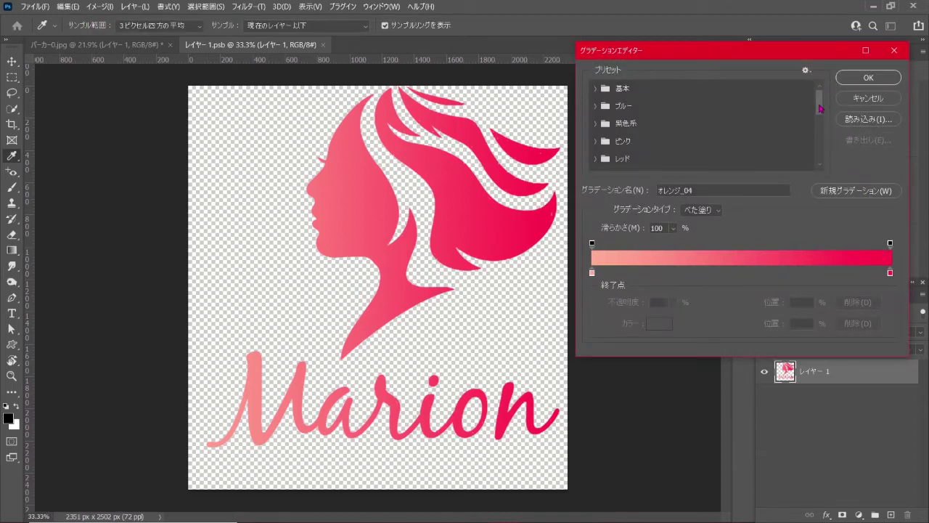
pyautogui.moveTo(820, 107); pyautogui.dragTo(826, 155)
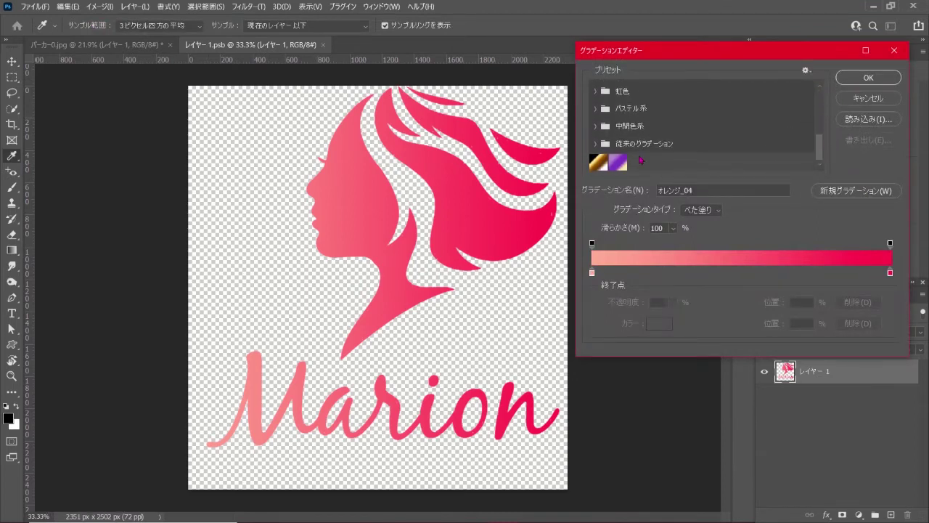
pyautogui.click(596, 144)
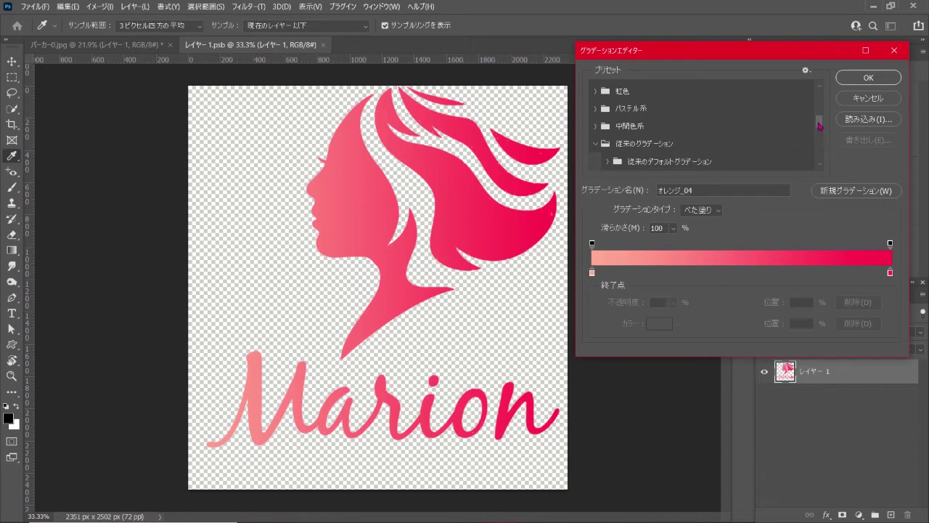
pyautogui.moveTo(820, 125); pyautogui.dragTo(821, 156)
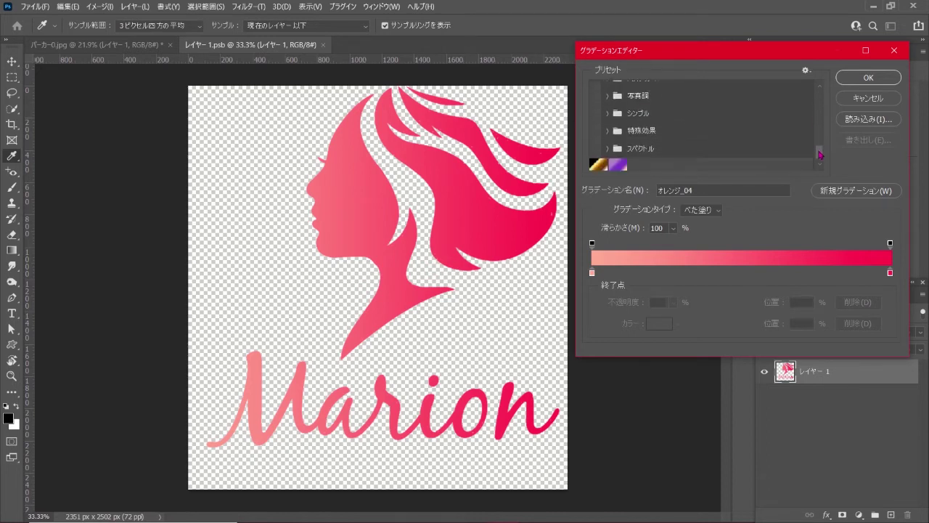
pyautogui.click(607, 131)
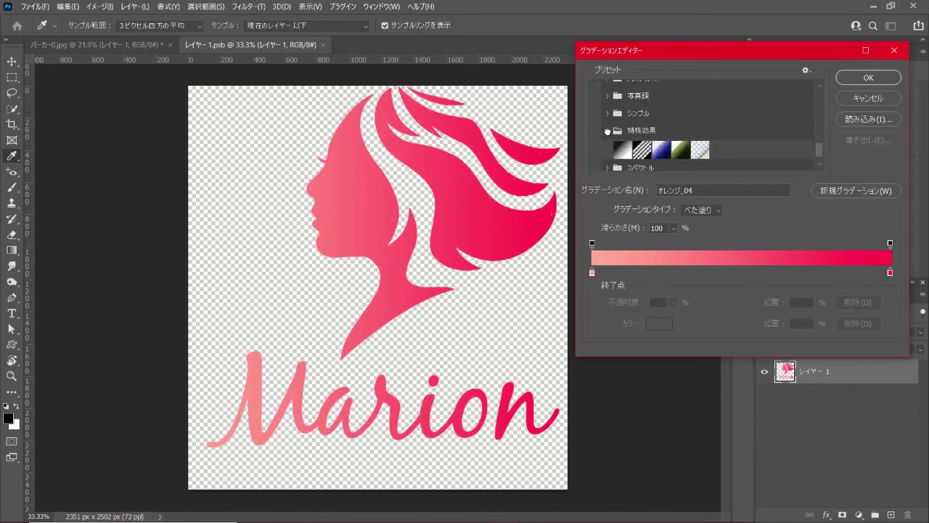
pyautogui.click(642, 150)
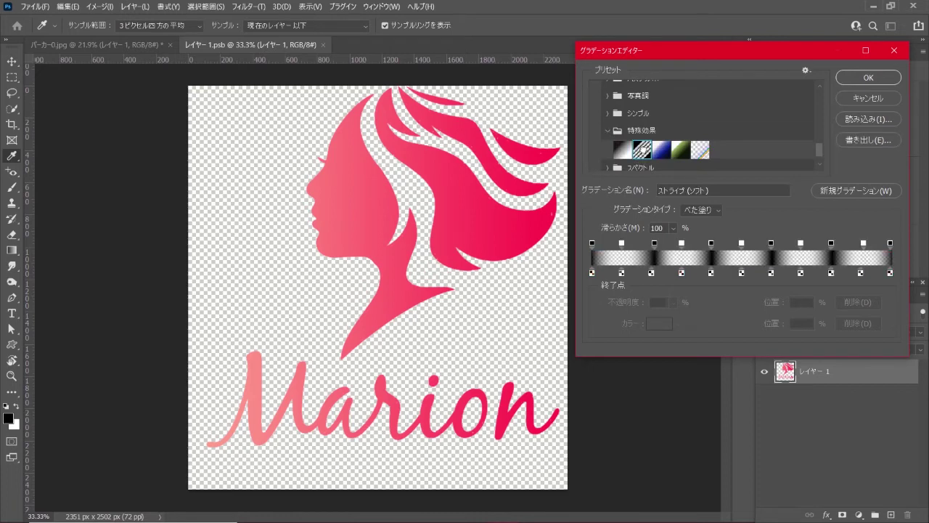
# Fill the logo with a horizontal soft stripe gradient, deselect, save, and view the hoodie.
pyautogui.click(862, 85)
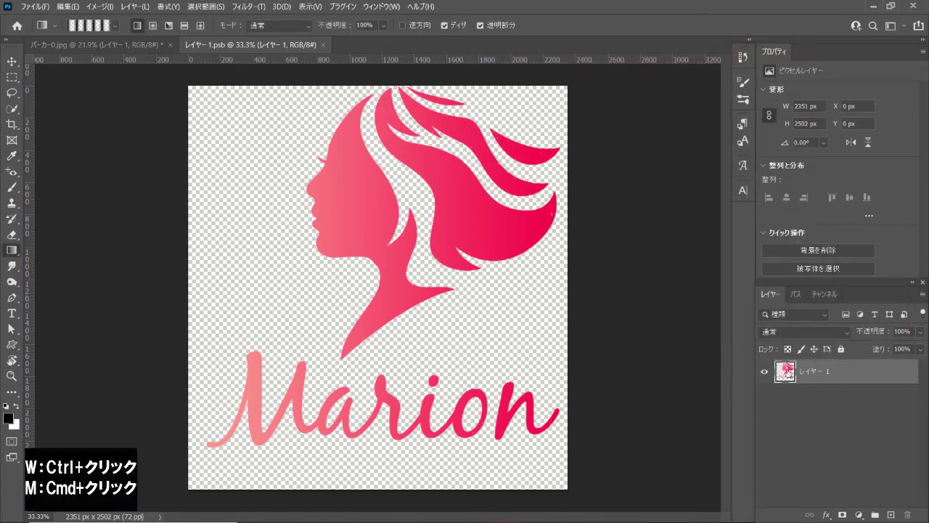
pyautogui.keyDown('ctrl'); pyautogui.click(786, 370); pyautogui.keyUp('ctrl')
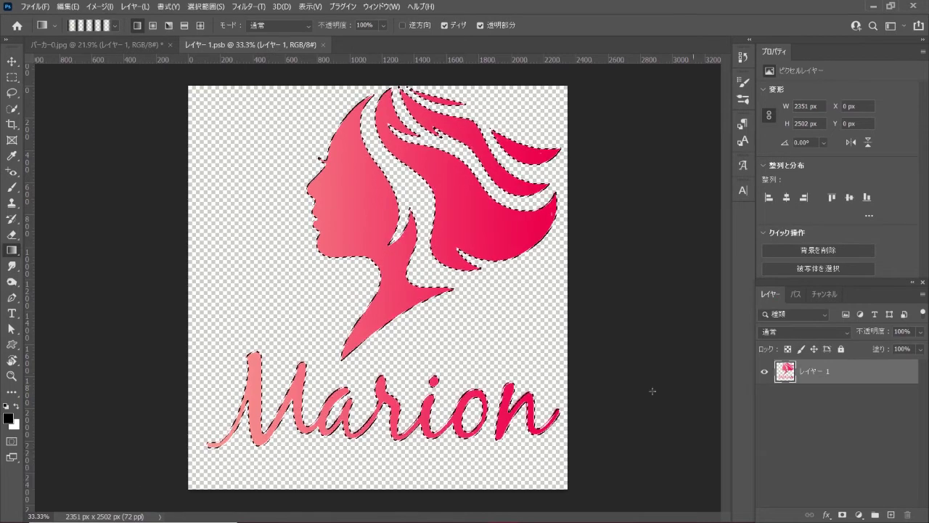
pyautogui.moveTo(149, 413); pyautogui.dragTo(501, 413)
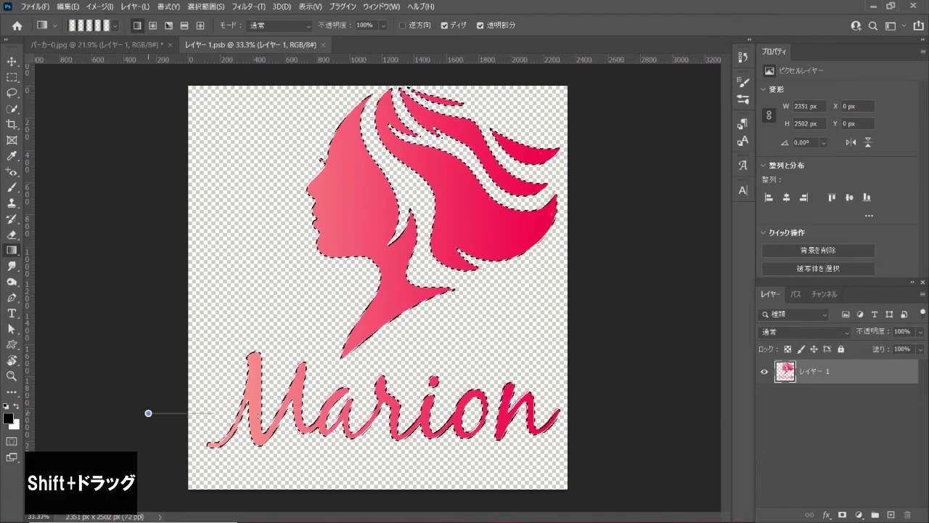
pyautogui.moveTo(584, 411); pyautogui.dragTo(583, 412)
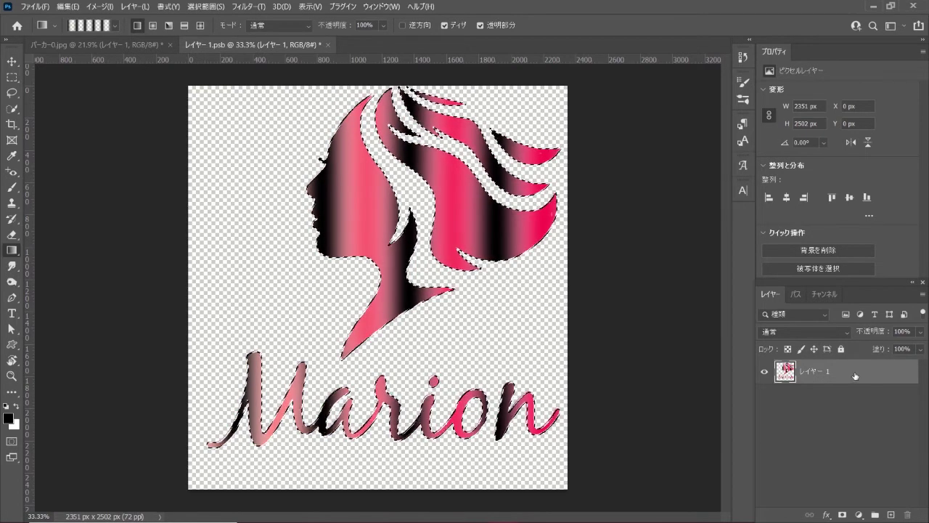
pyautogui.hotkey('ctrl', 'd')
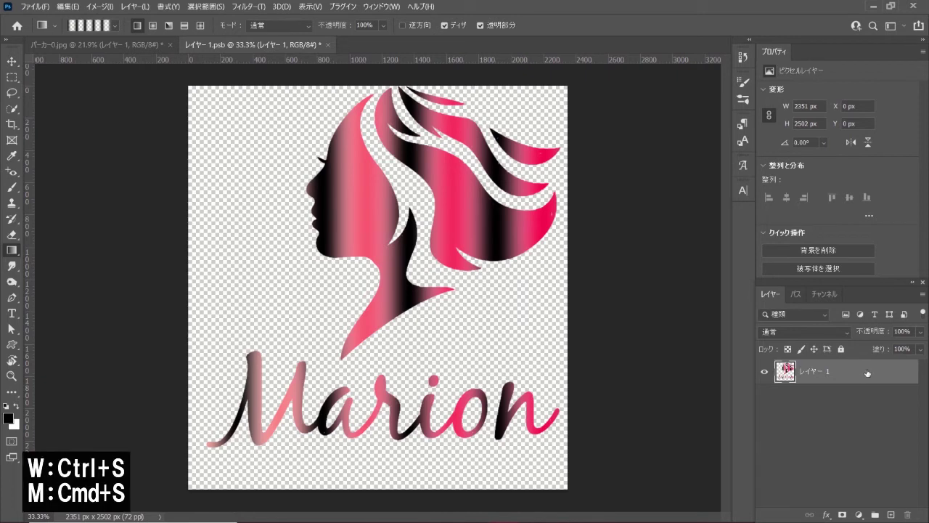
pyautogui.hotkey('ctrl', 's')
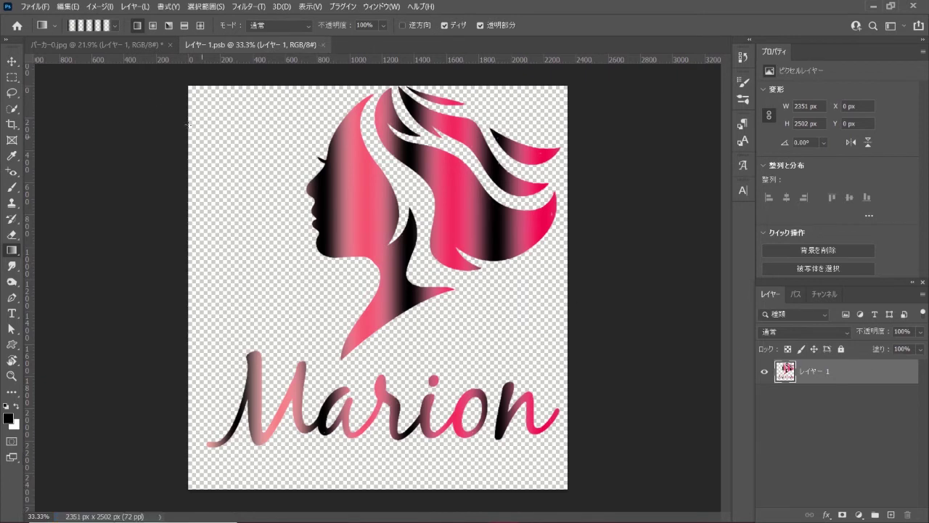
pyautogui.click(109, 45)
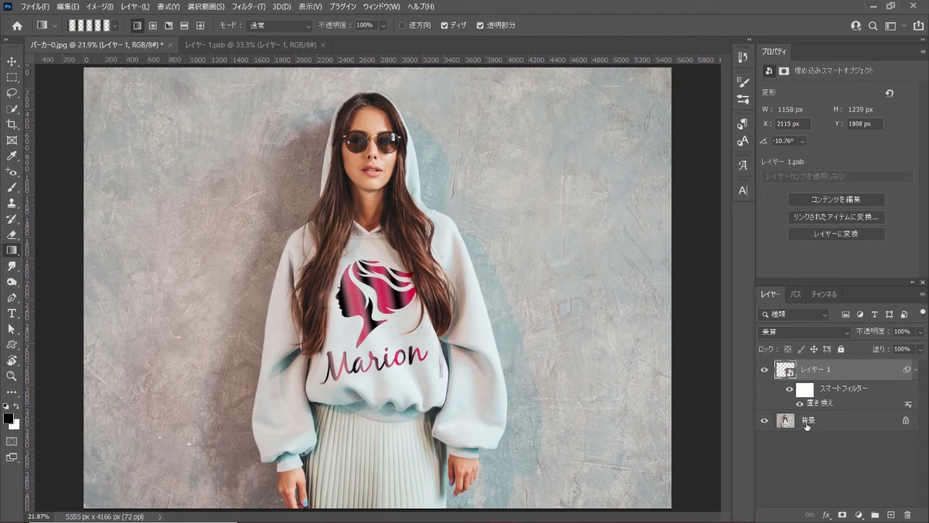
pyautogui.keyDown('alt'); pyautogui.click(765, 423); pyautogui.keyUp('alt')
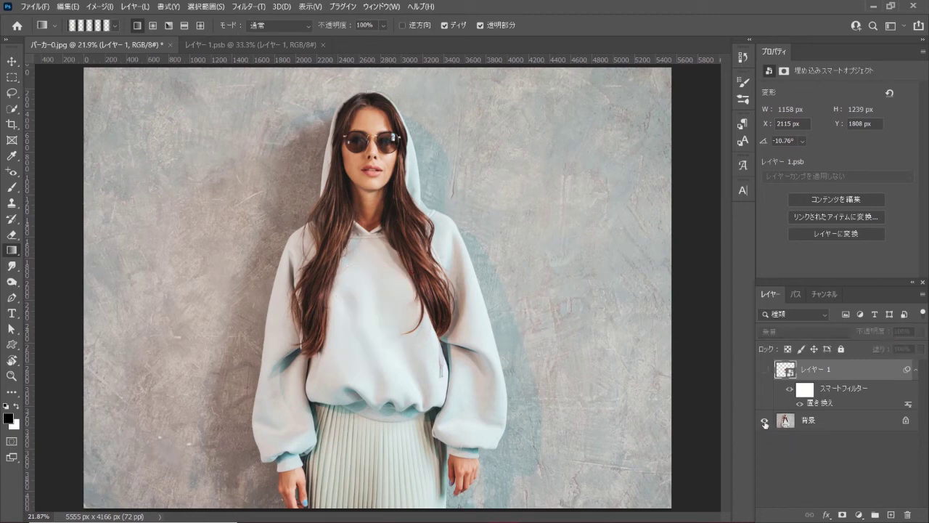
pyautogui.keyDown('alt'); pyautogui.click(764, 423); pyautogui.keyUp('alt')
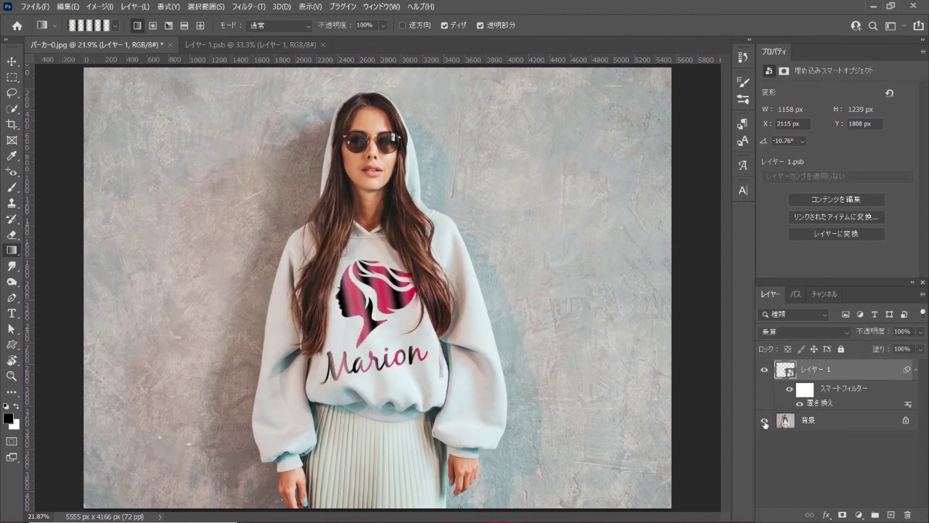
pyautogui.keyDown('alt'); pyautogui.click(764, 424); pyautogui.keyUp('alt')
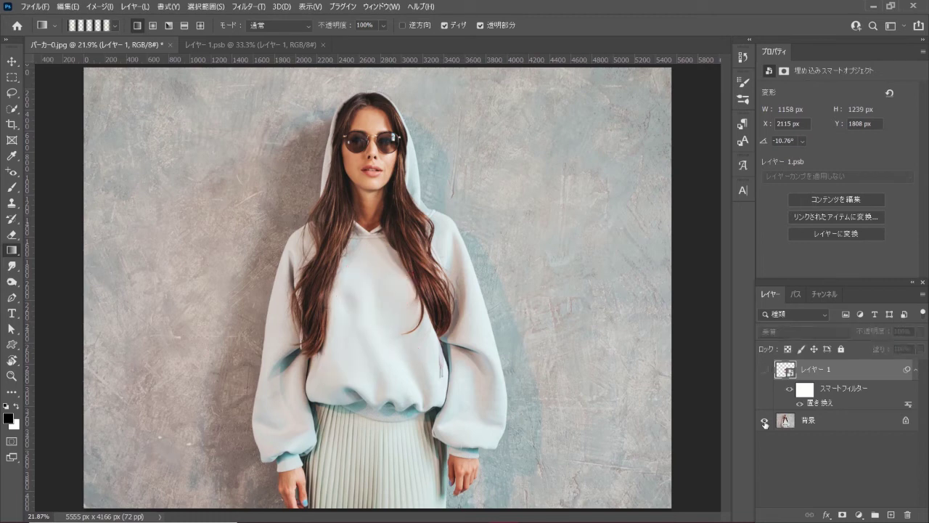
pyautogui.keyDown('alt'); pyautogui.click(765, 424); pyautogui.keyUp('alt')
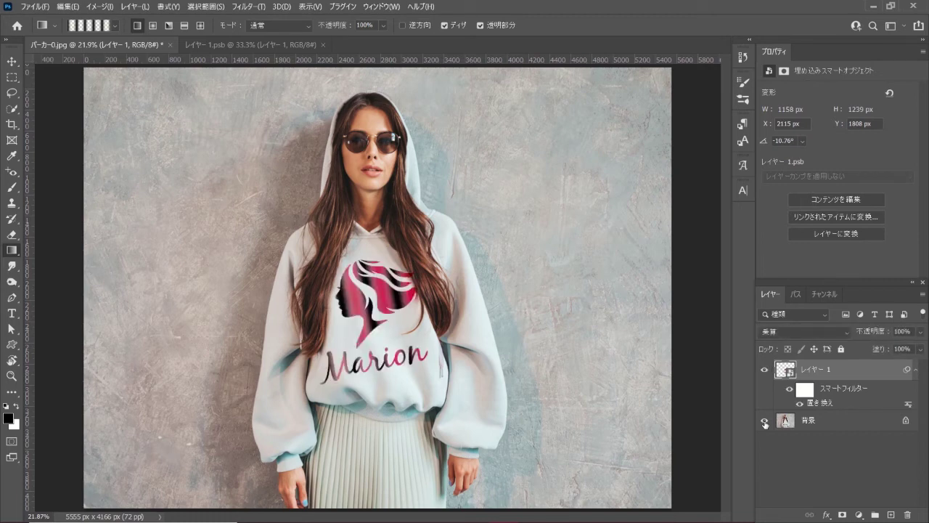